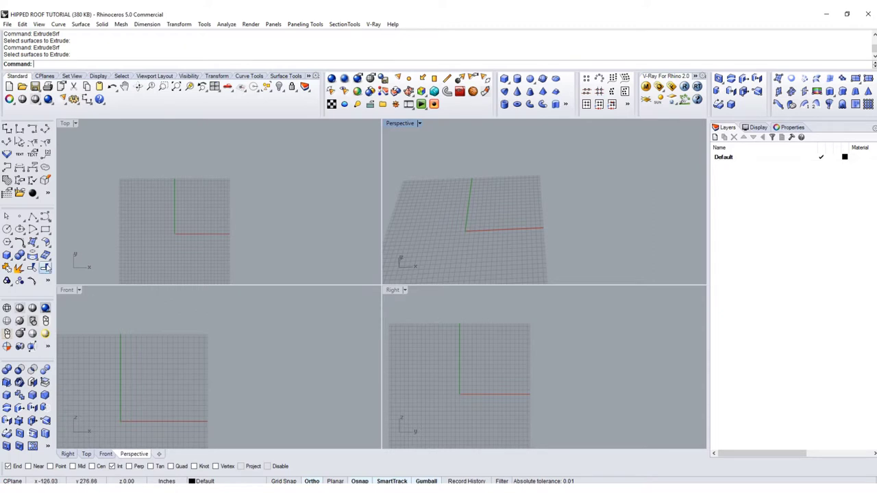
Draw a closed square polyline with 20' sides in the Top viewport.
double_click(66, 126)
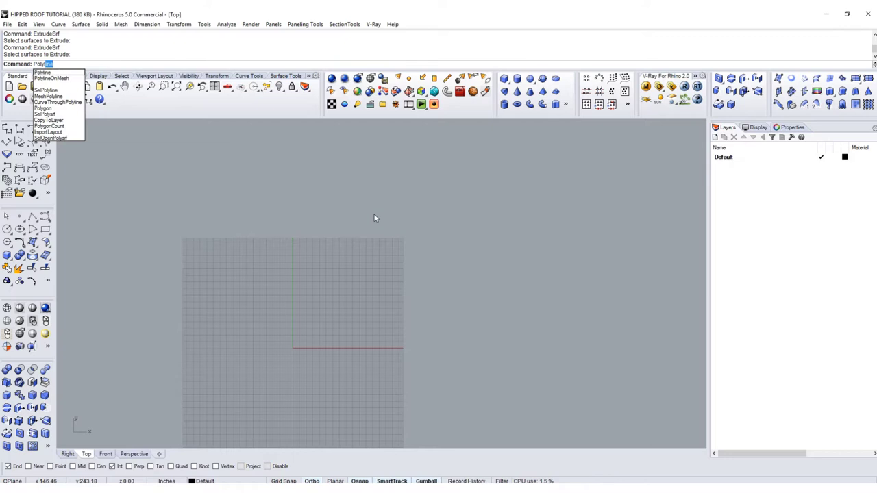
key("Return")
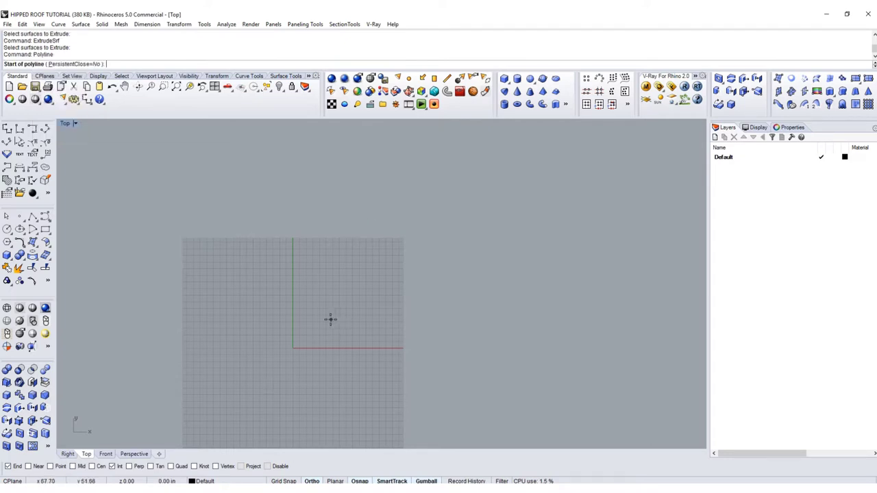
left_click(330, 319)
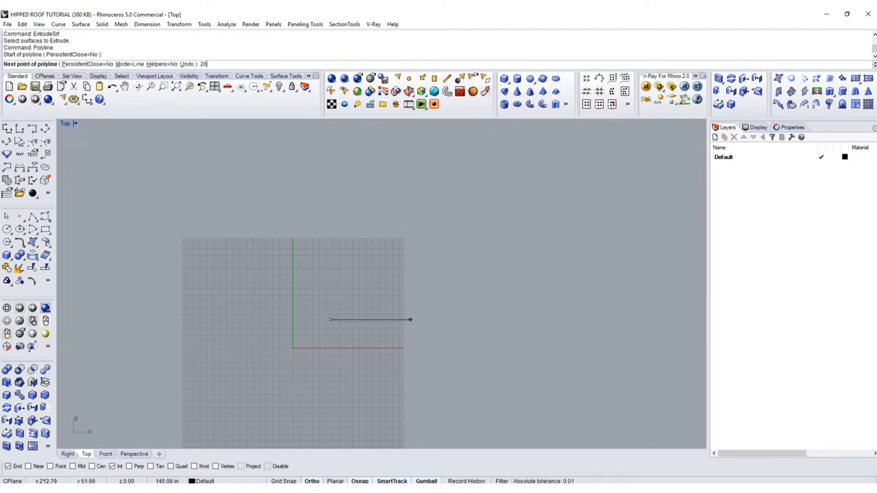
type("20'")
key("Return")
left_click(411, 309)
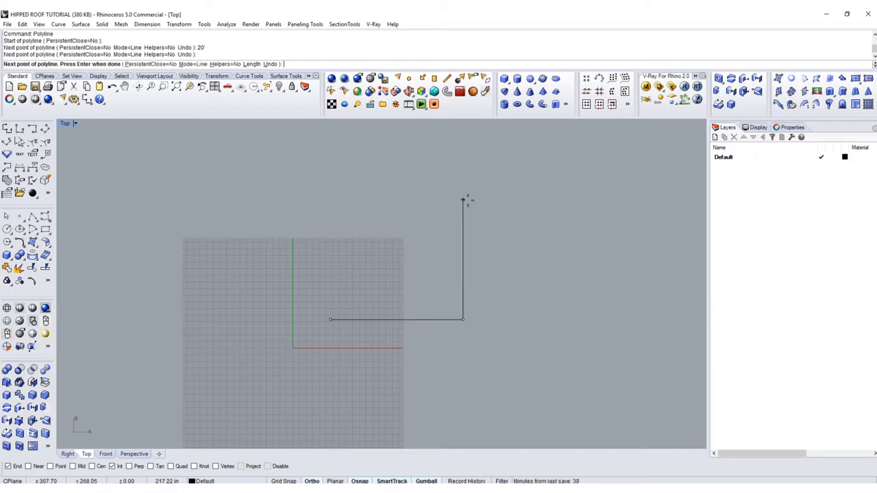
type("20'")
key("Return")
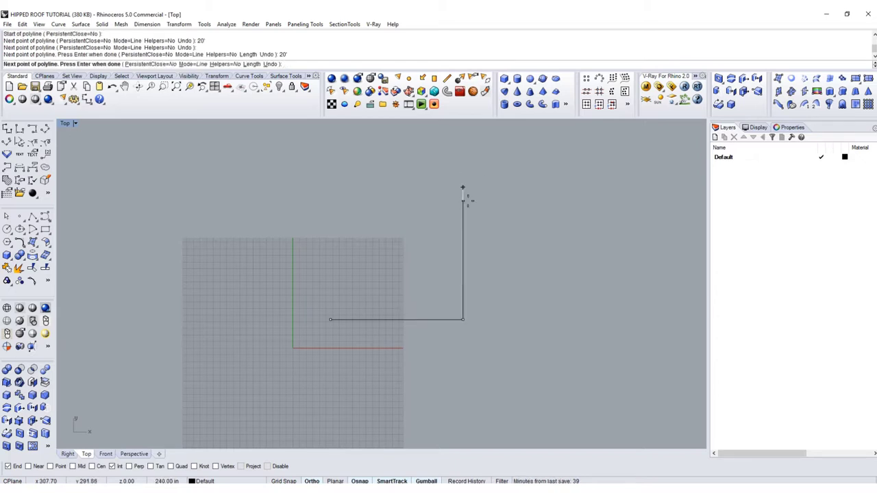
left_click(466, 199)
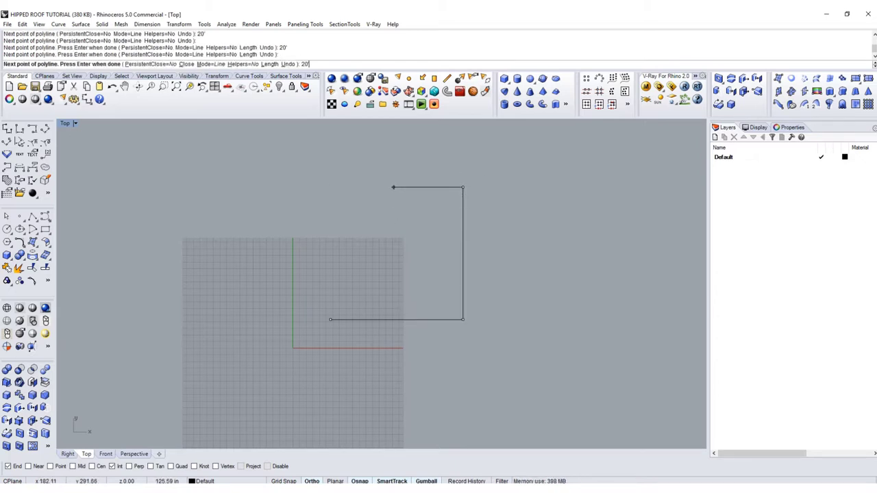
type("20'")
key("Return")
left_click(384, 212)
type("C")
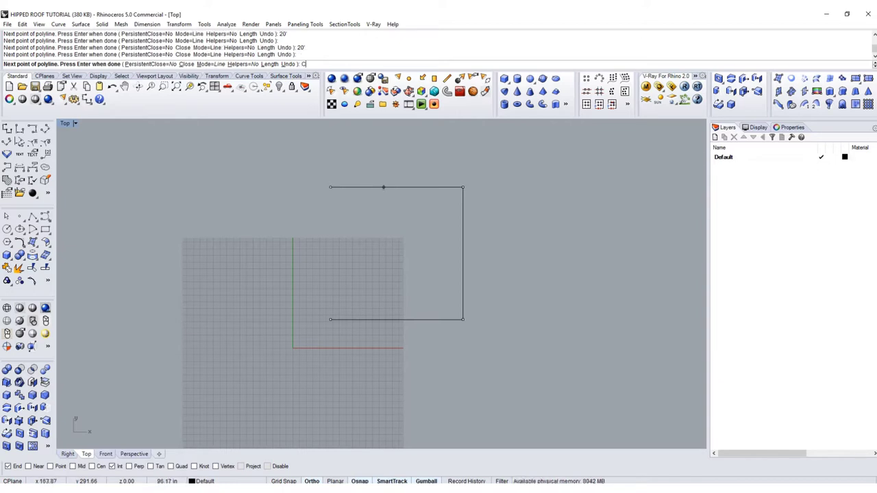
key("Return")
Offset the square outline 5.5" inward to form the wall thickness.
left_click(396, 188)
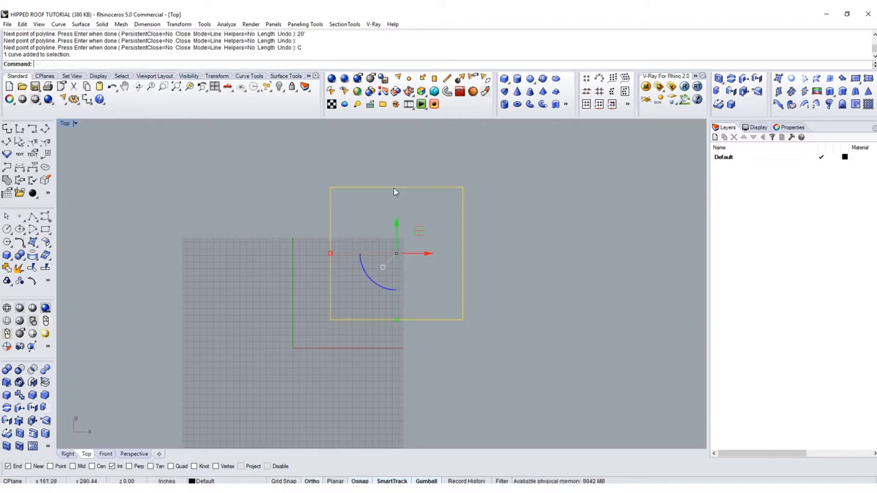
scroll(436, 322, "up", 5)
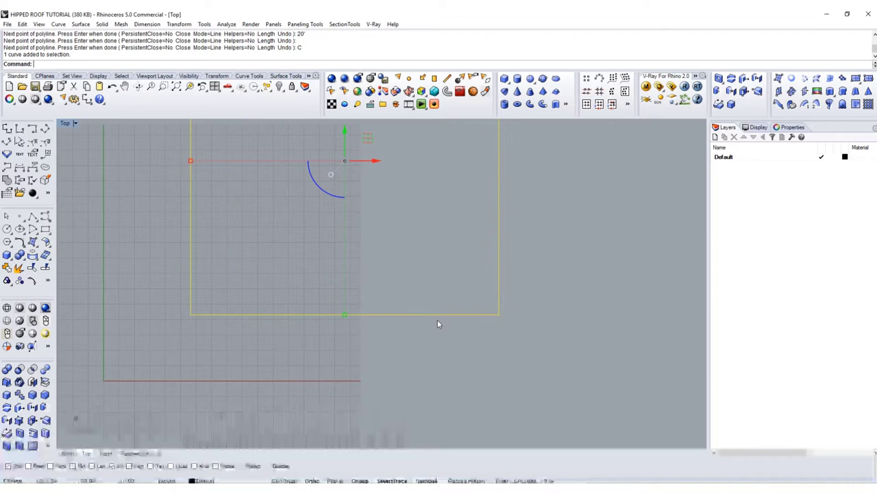
type("Offset")
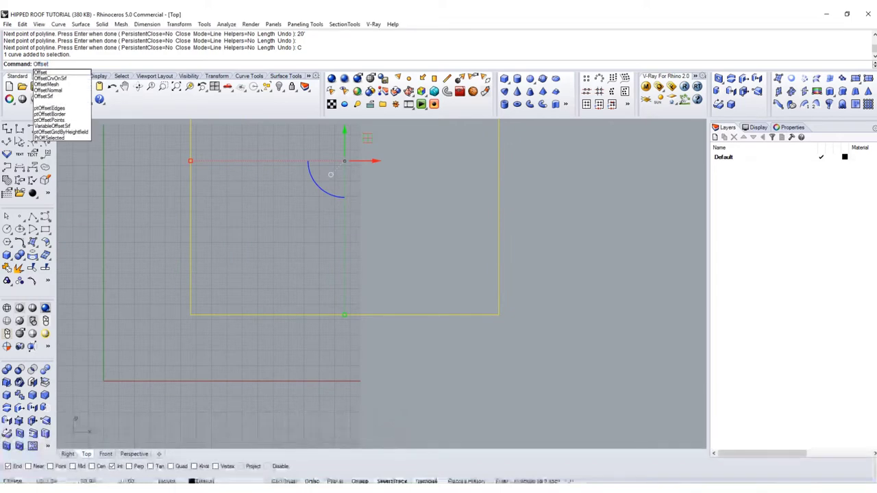
key("Return")
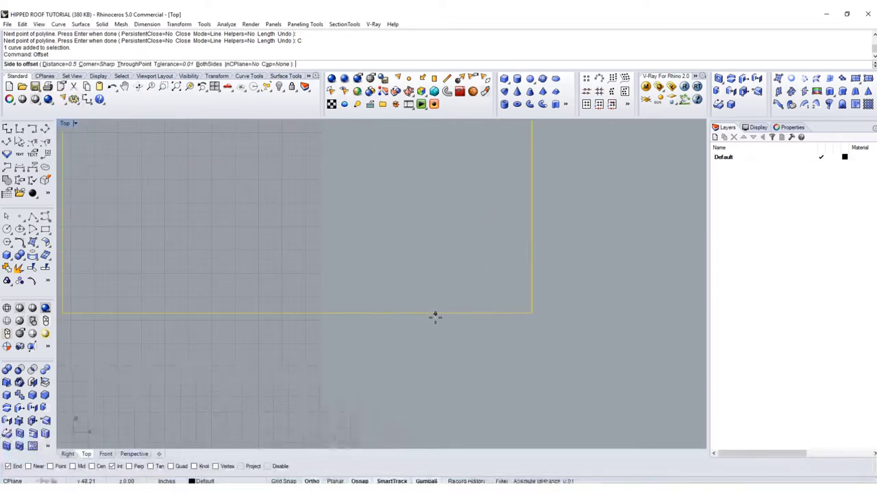
scroll(435, 316, "up", 2)
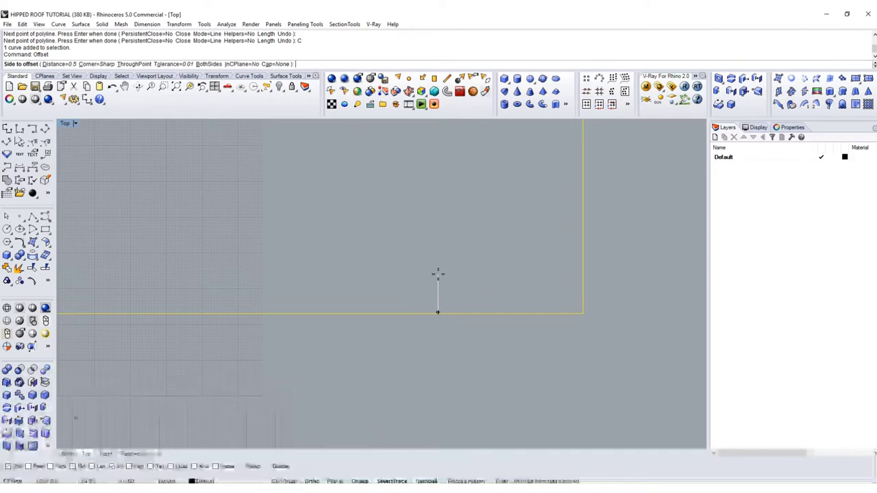
type("5.5")
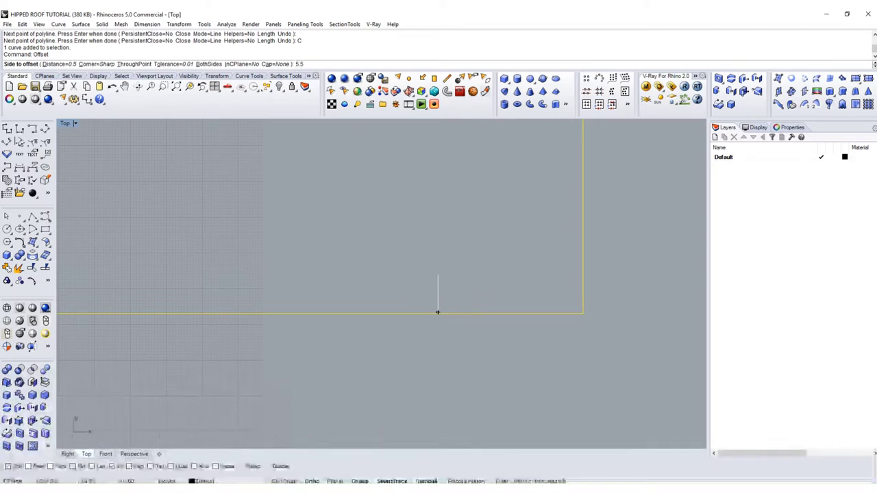
key("Return")
left_click(438, 274)
scroll(449, 272, "down", 4)
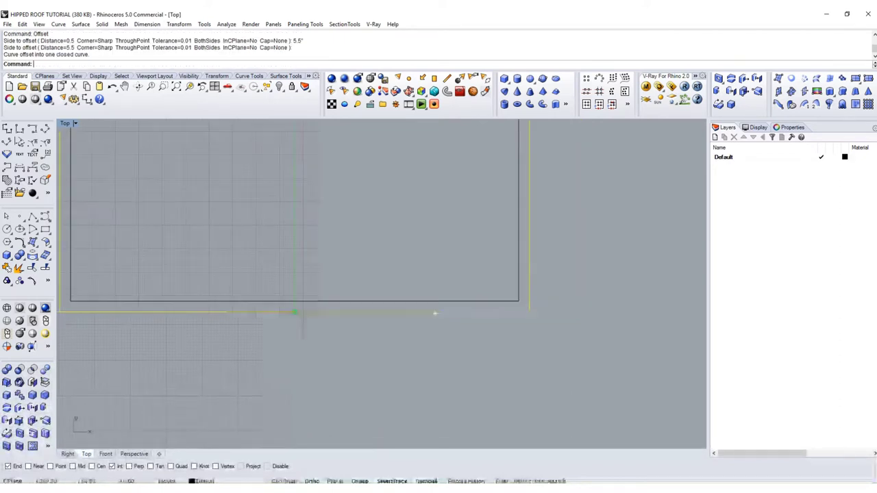
Create a layer named WALL and make it current, with both square outlines selected in the Perspective view.
left_click(714, 138)
type("WALL")
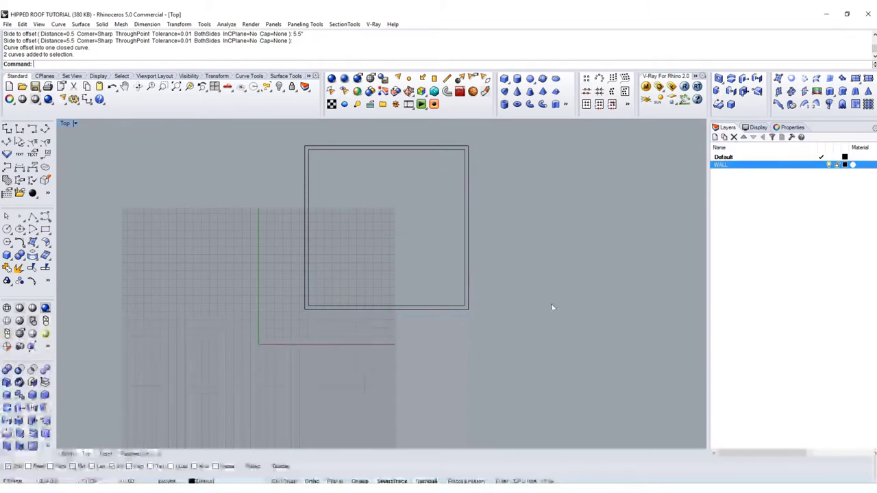
left_click_drag(531, 369, 177, 173)
left_click(525, 299)
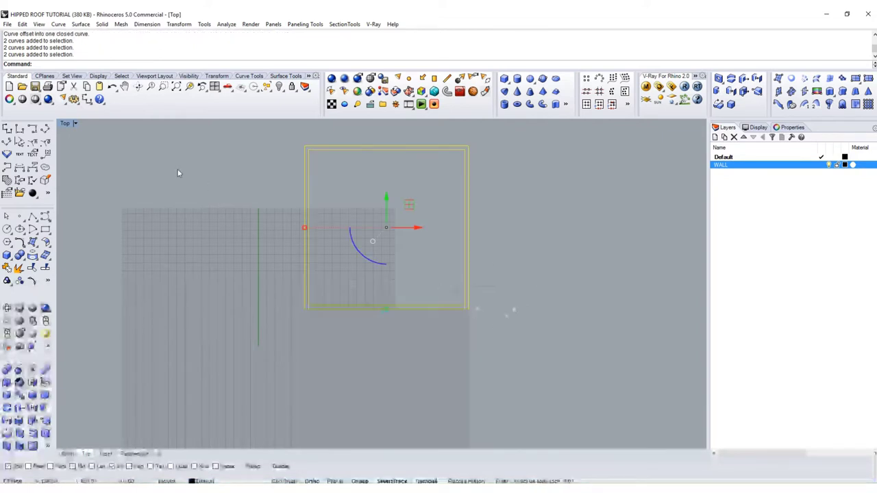
double_click(63, 123)
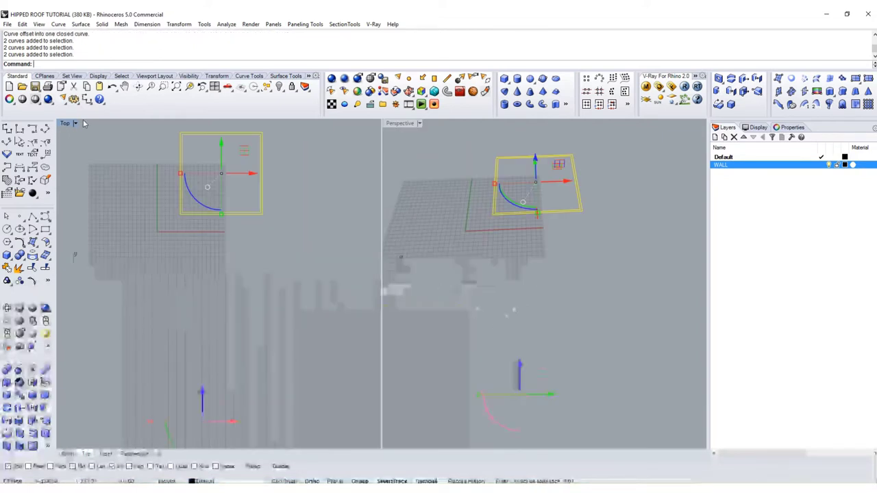
double_click(397, 124)
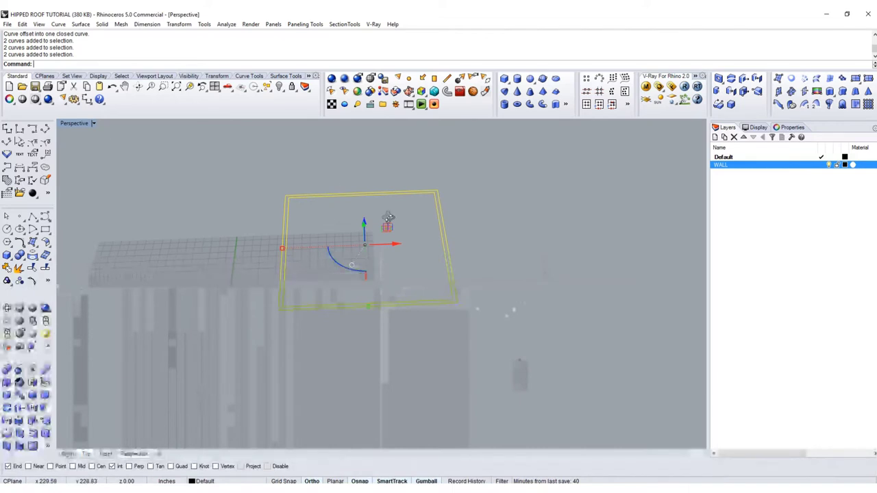
right_click_drag(387, 217, 542, 216)
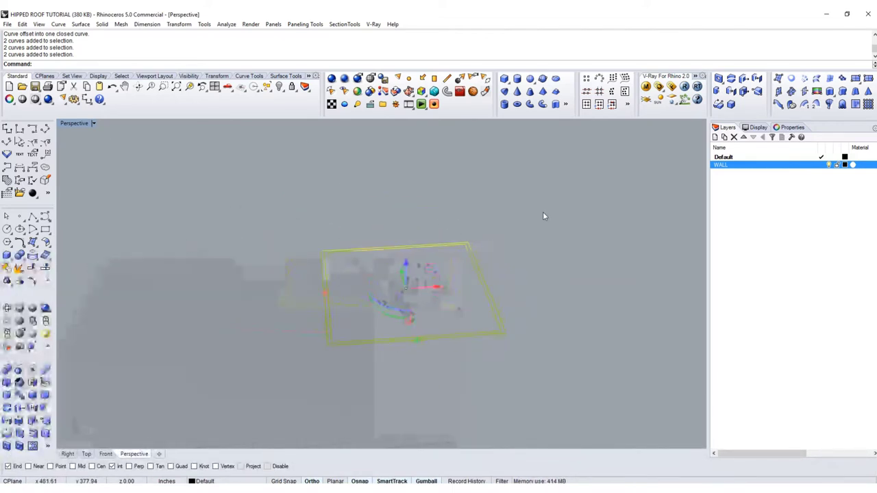
left_click(822, 165)
Extrude the two square outlines 10' upward as a solid wall and turn off the Default layer.
type("ExtrudeCrv")
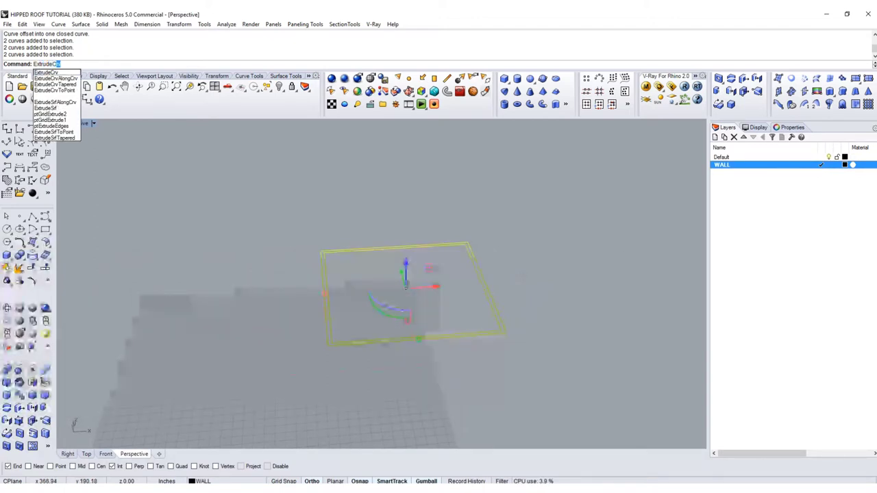
key("Return")
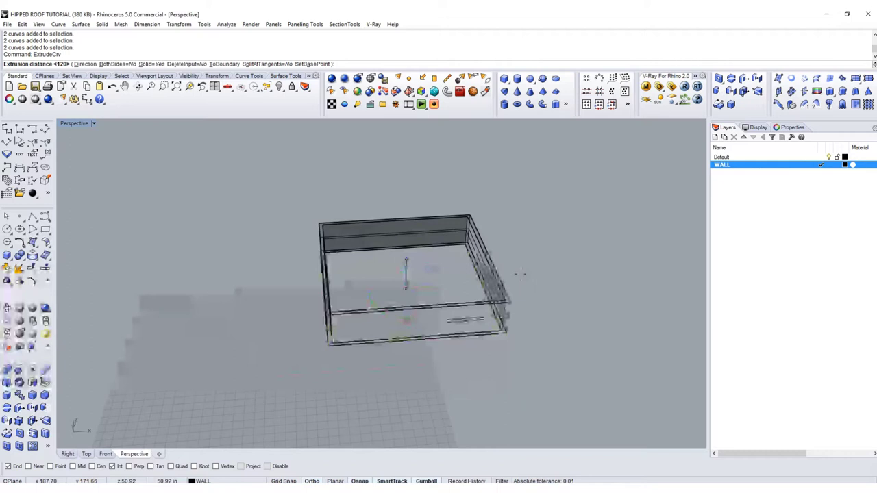
type("10")
key("Return")
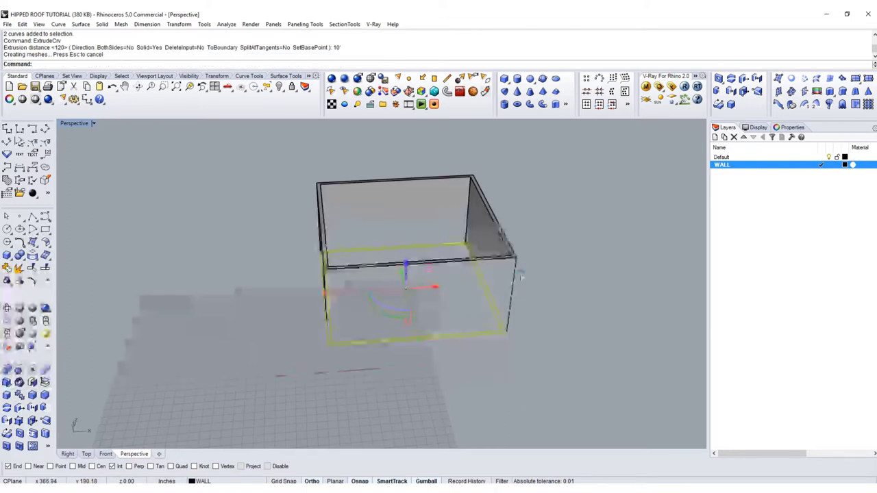
left_click(652, 272)
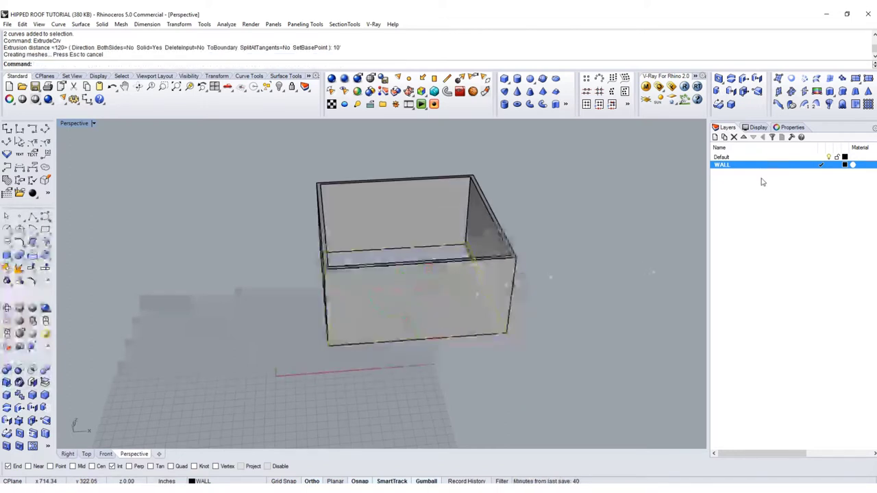
left_click(829, 157)
right_click_drag(566, 281, 571, 245)
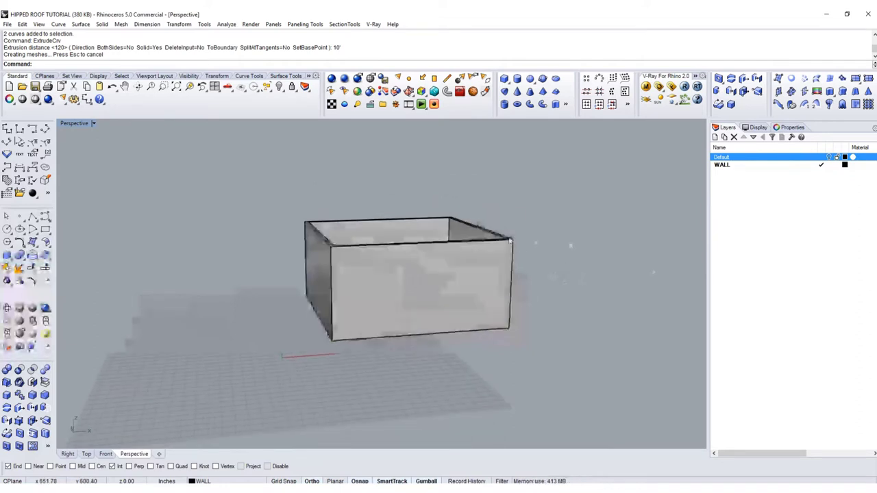
Create a layer named ROOF, make it current and set its color to red.
left_click(739, 165)
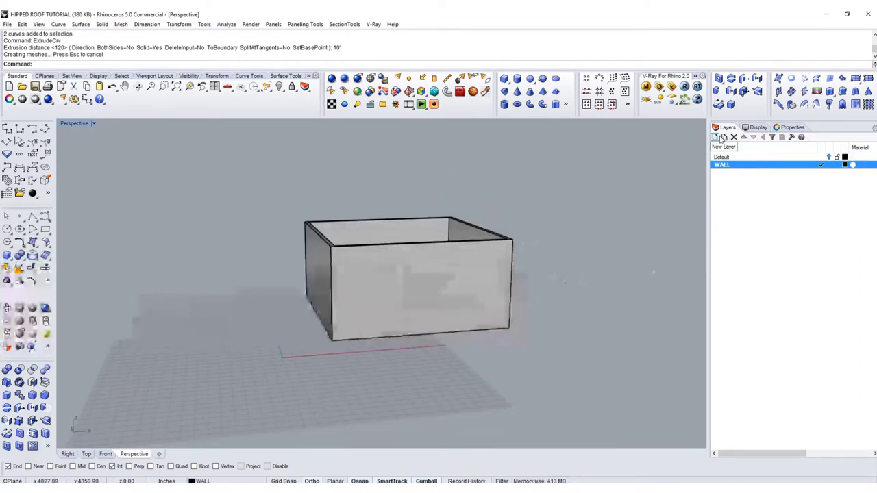
left_click(721, 138)
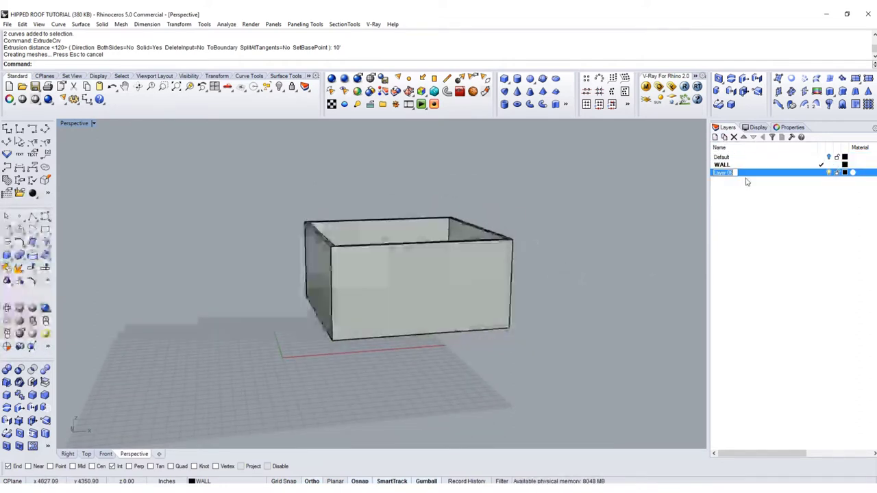
key("Return")
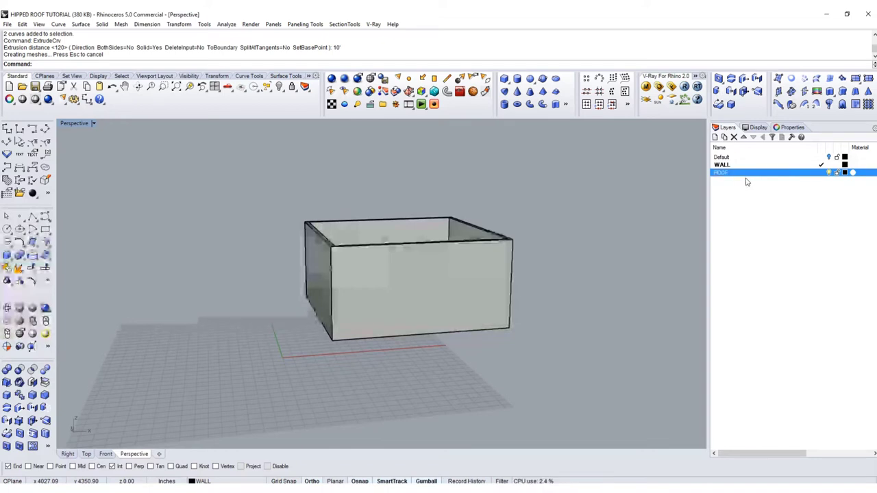
left_click(845, 173)
left_click(603, 198)
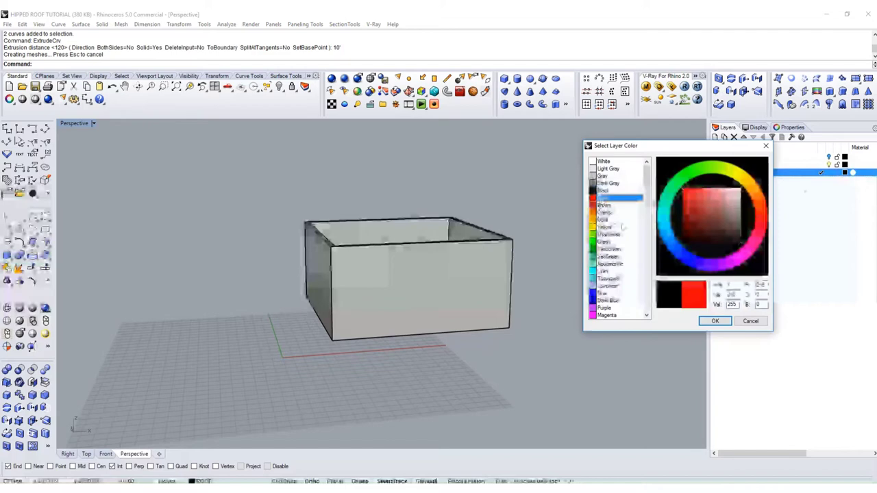
left_click(714, 321)
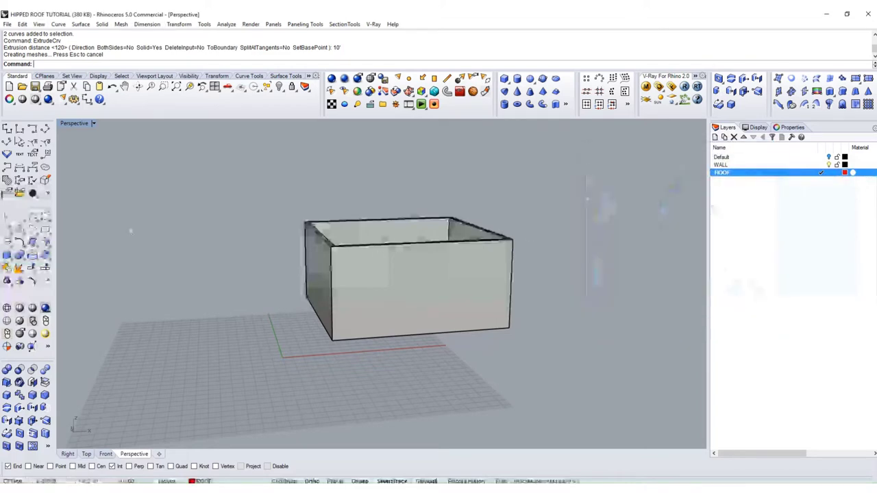
Draw a rectangle on the wall's top between two diagonally opposite outer corners.
left_click(35, 232)
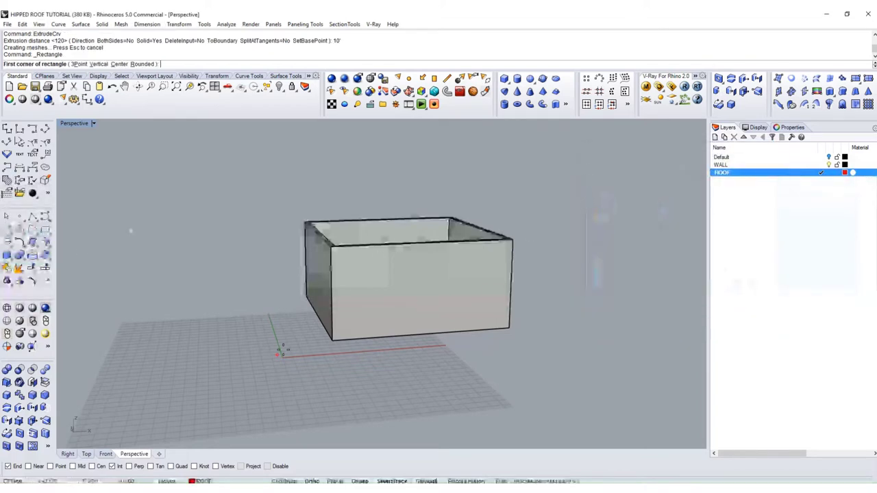
right_click_drag(282, 206, 576, 239)
left_click(259, 227)
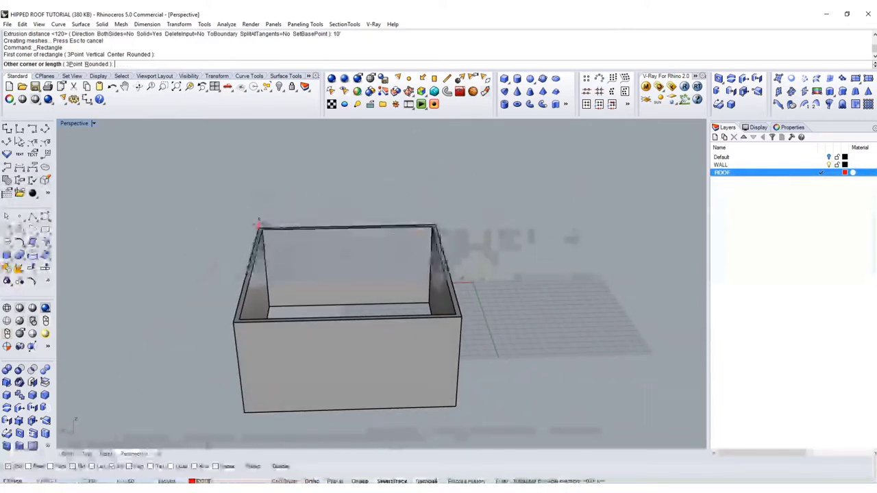
left_click(460, 318)
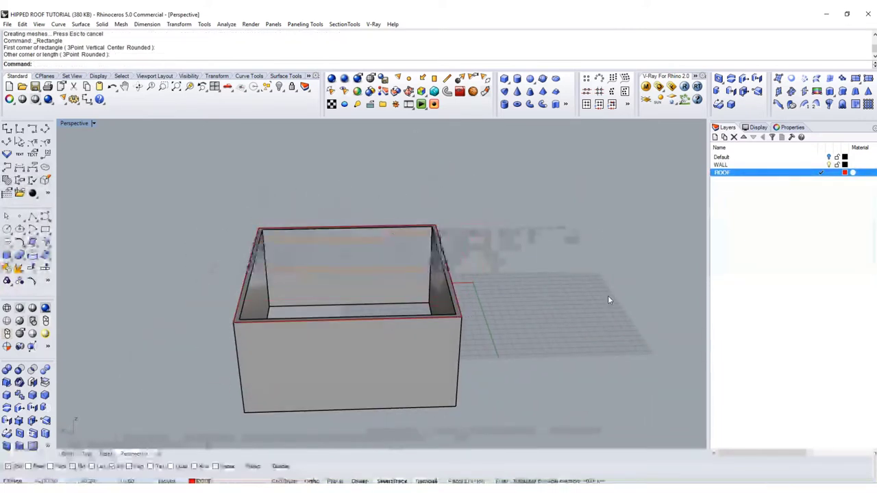
right_click_drag(608, 299, 311, 288)
right_click(348, 289)
key("Escape")
Offset the roof rectangle on the wall top outward by 3'.
left_click(398, 274)
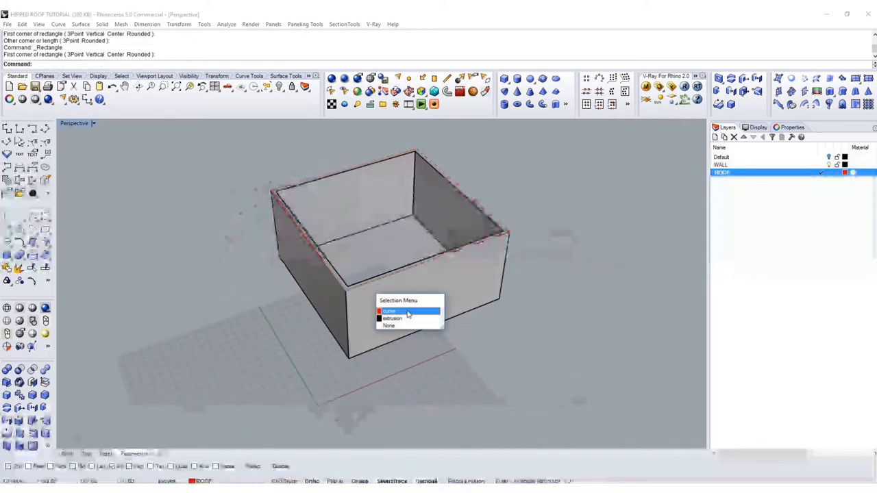
left_click(407, 312)
type("Offs")
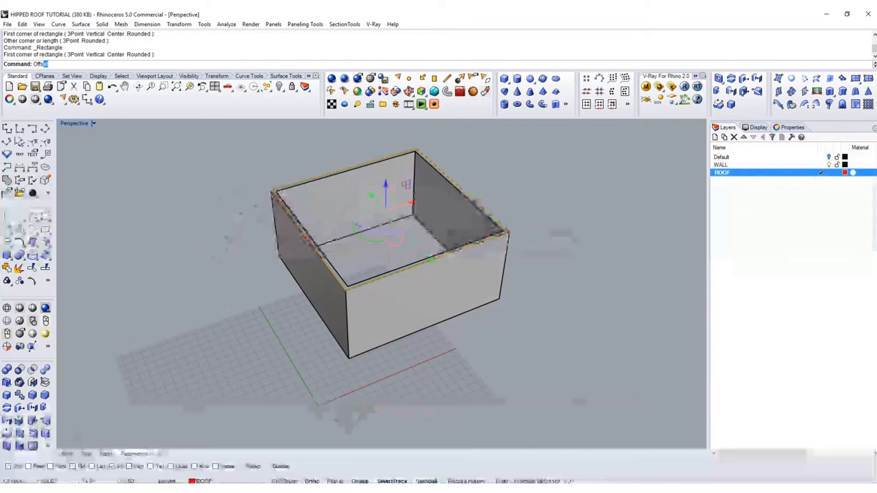
type("et")
key("Return")
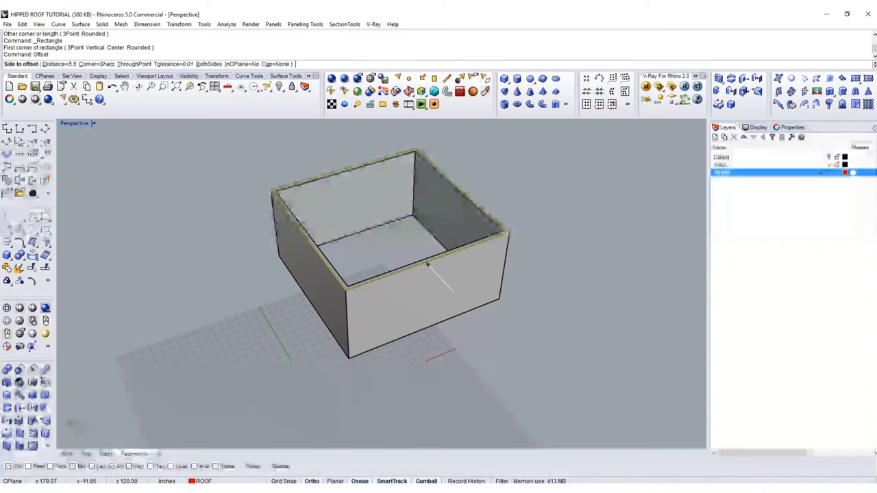
type("3")
type("'")
key("Return")
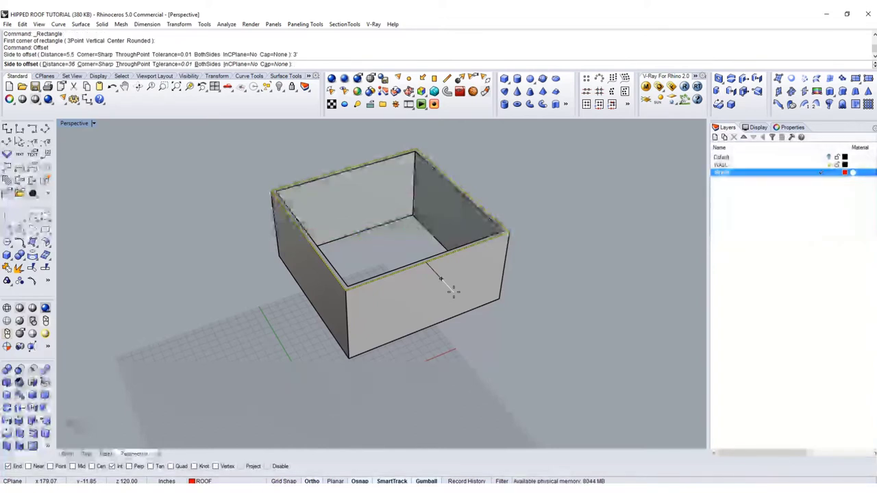
left_click(453, 291)
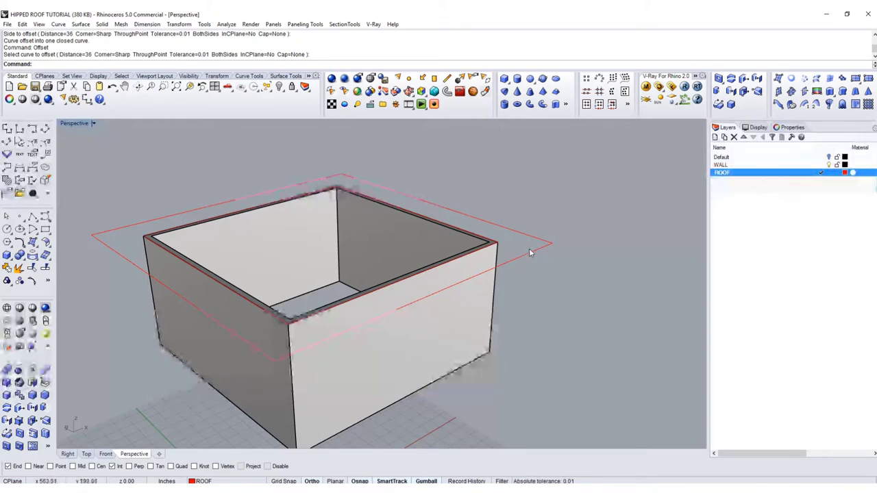
Move the offset outer rectangle 1'6" straight down.
left_click(529, 252)
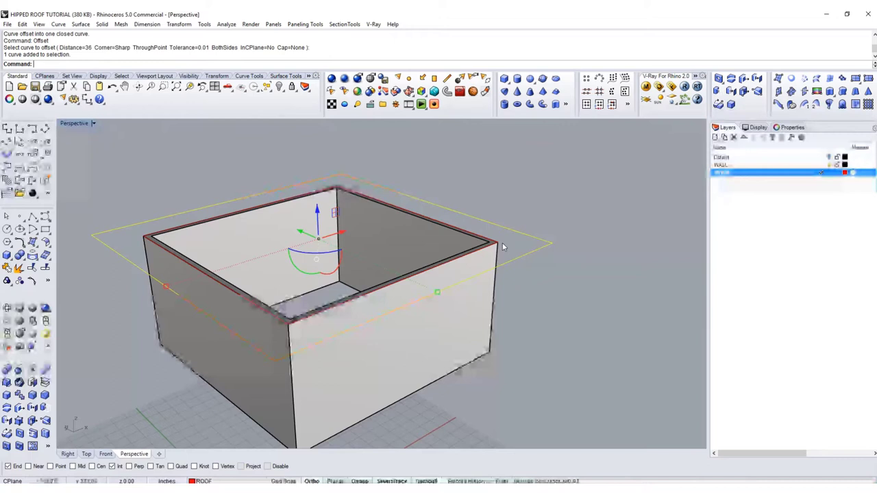
left_click(316, 210)
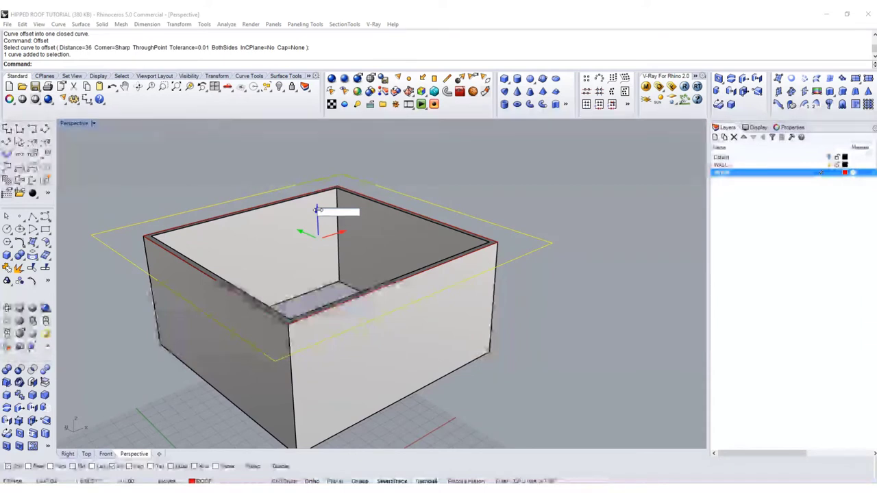
type("1'")
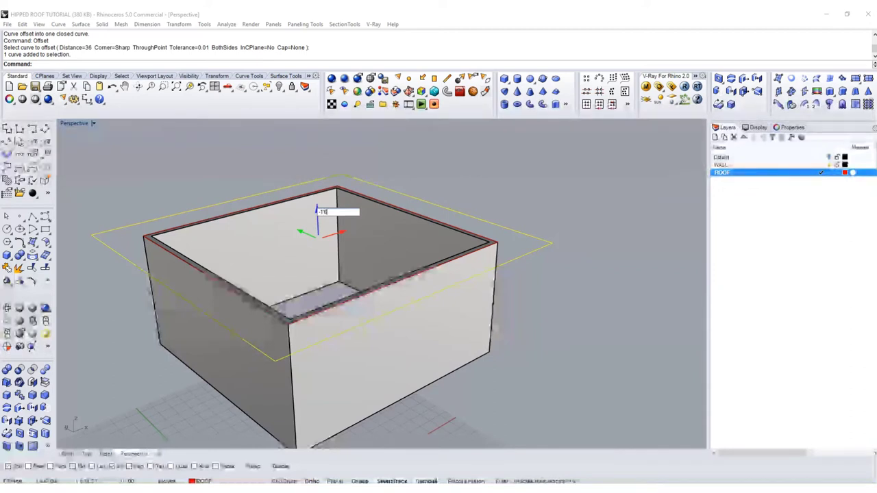
key("Return")
left_click(459, 198)
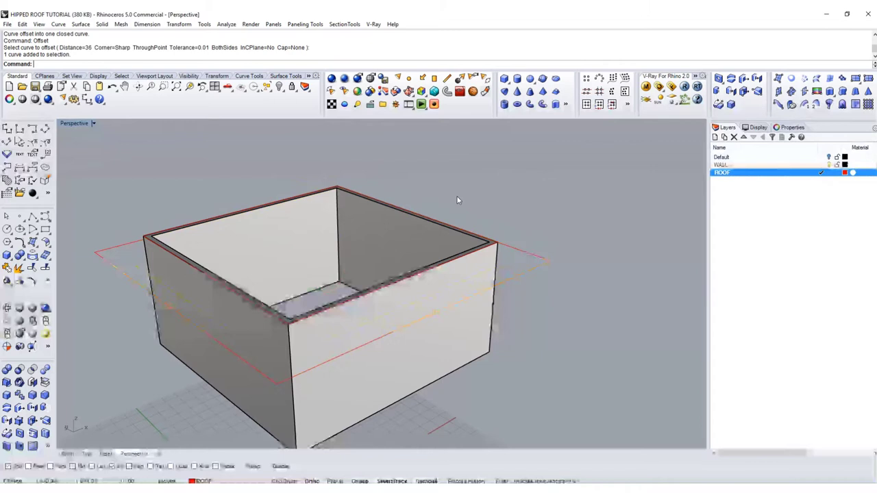
Loft a surface between the lowered outer rectangle and the wall-top rectangle, using the Tight style.
right_click_drag(468, 263, 495, 208)
left_click(495, 275)
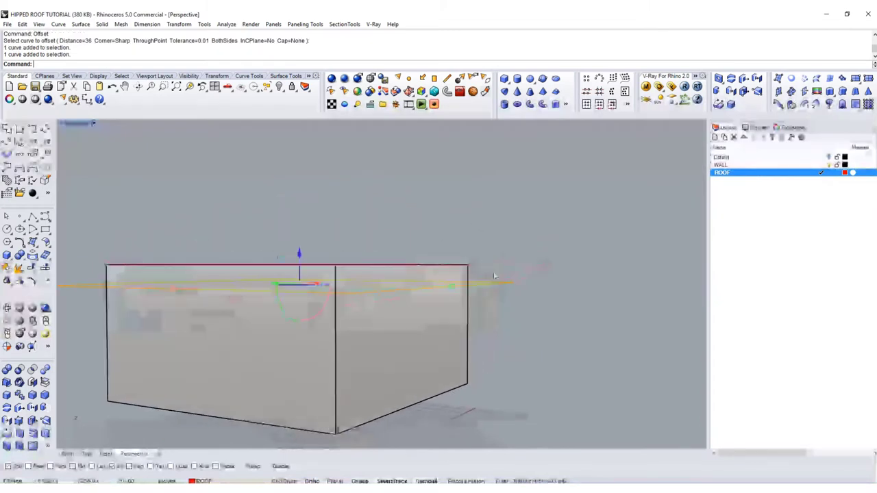
right_click_drag(495, 276, 479, 250)
left_click(479, 249, "shift")
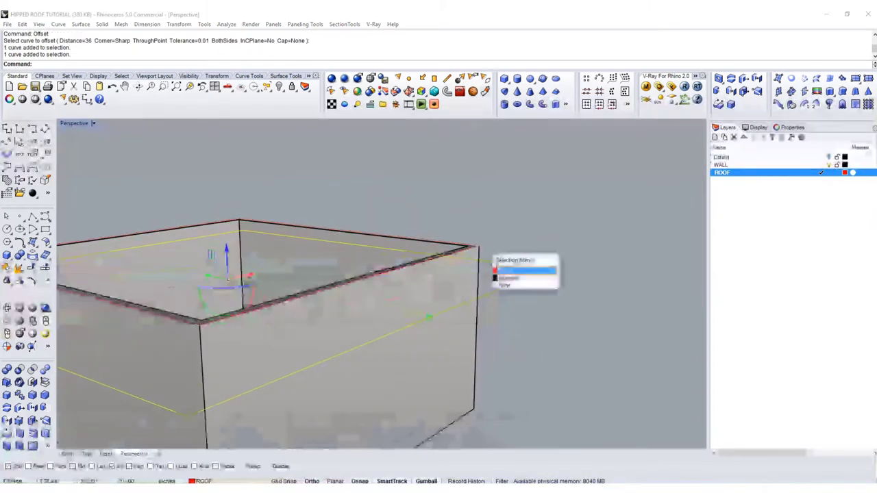
left_click(505, 271)
scroll(506, 272, "down", 3)
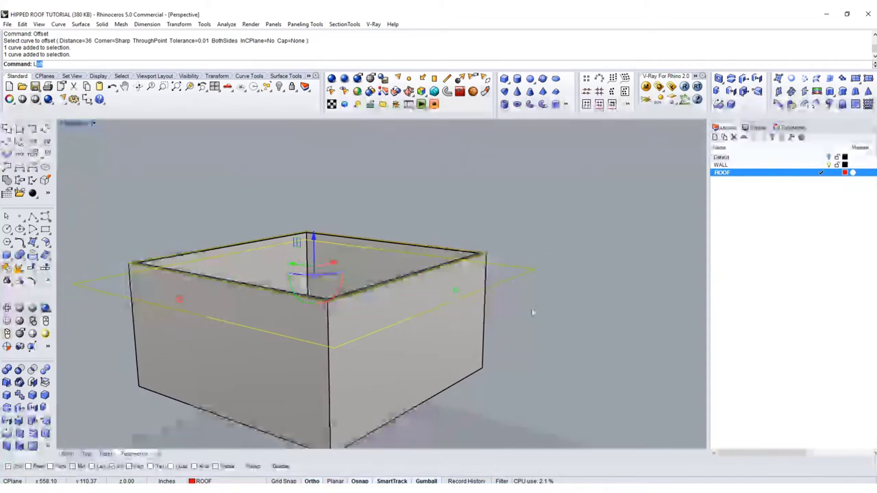
key("Return")
key("Return")
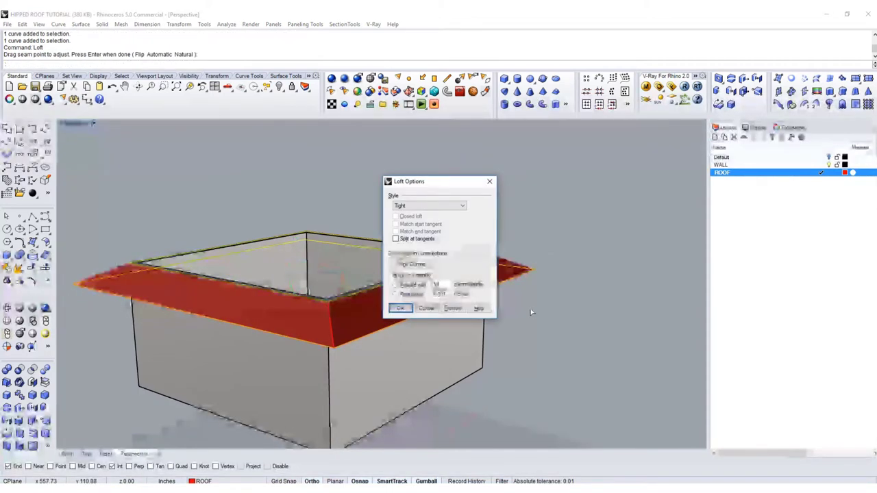
key("Return")
Delete the wall-top rectangle curve and the outer eave rectangle curve, leaving the lofted surface in place.
right_click(394, 321)
right_click_drag(393, 321, 452, 302)
key("Escape")
key("Return")
key("Escape")
left_click(452, 297)
left_click(474, 322)
key("Delete")
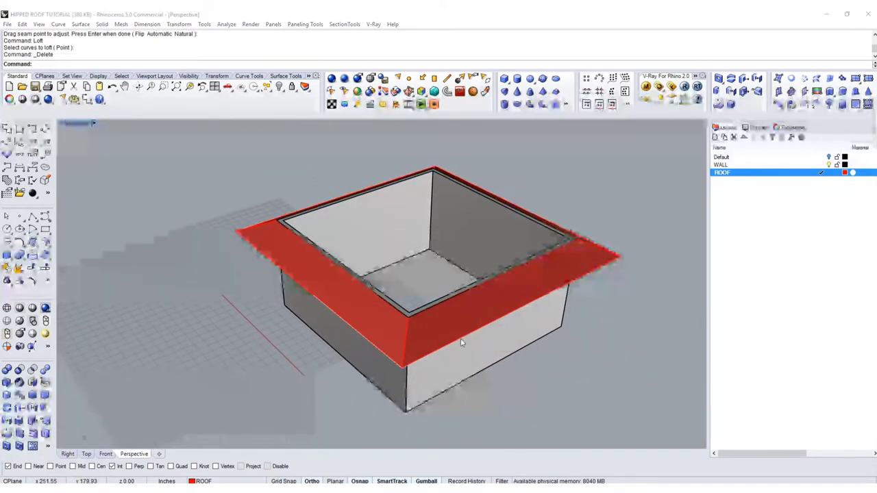
left_click(462, 337)
left_click(486, 360)
key("Delete")
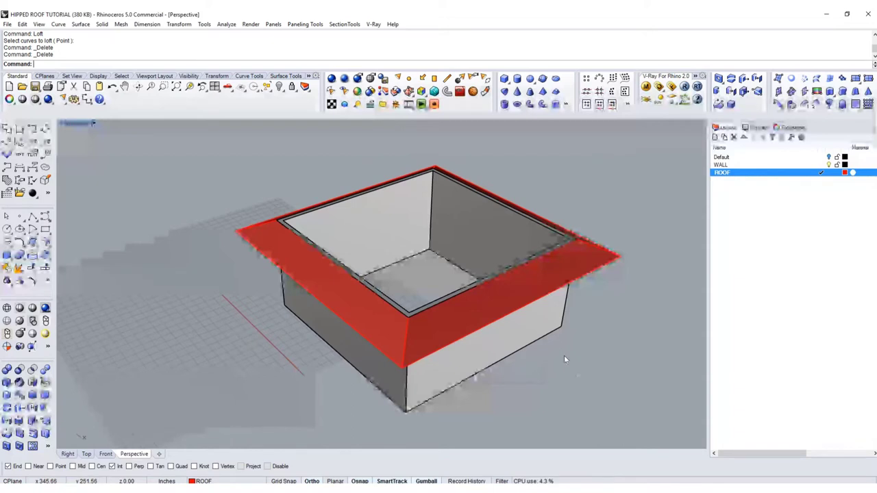
Fillet both pairs of diagonally opposite corner edges of the lofted eave at radius 0, producing four hip lines that meet at an apex.
type("illet")
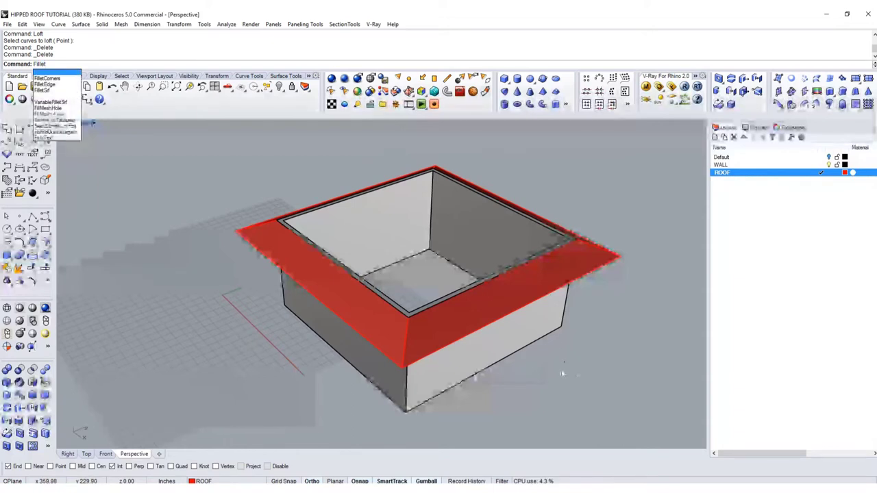
key("Return")
left_click(408, 328)
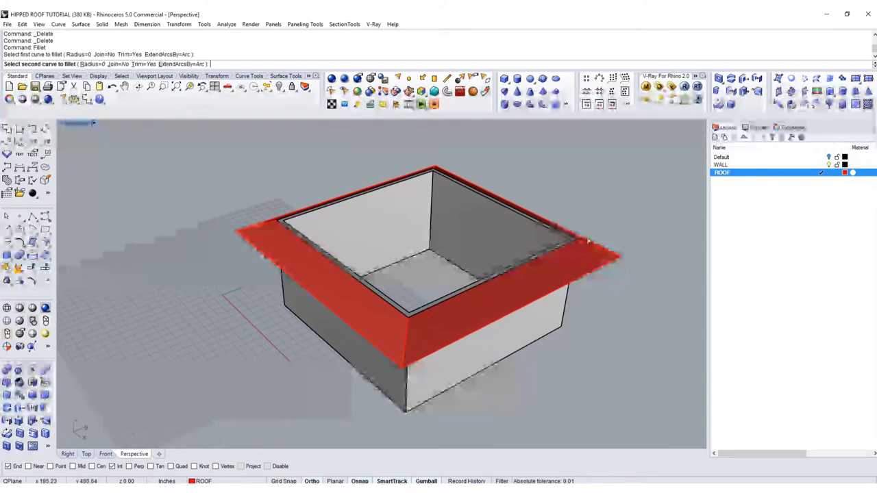
left_click(587, 245)
key("Return")
left_click(268, 227)
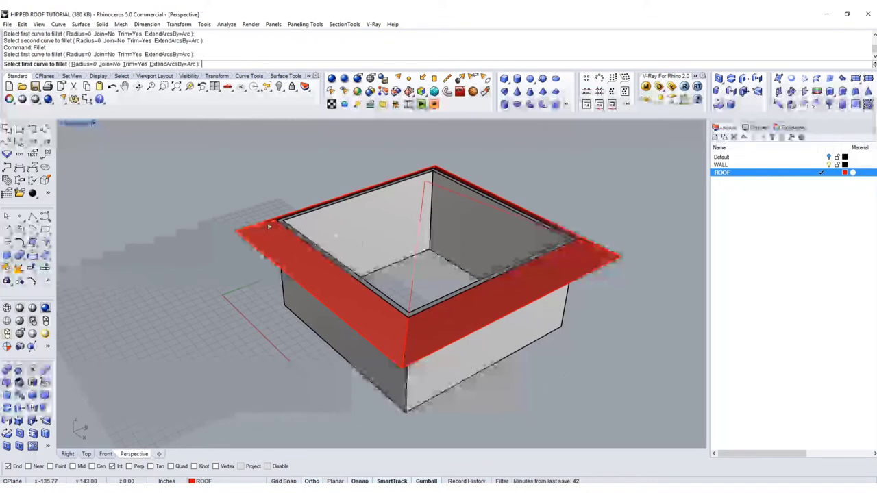
right_click_drag(515, 187, 431, 189)
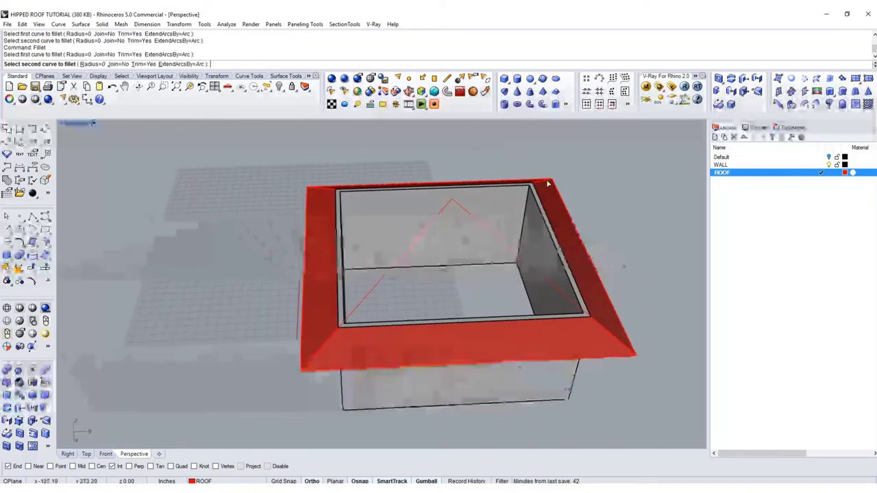
left_click(545, 185)
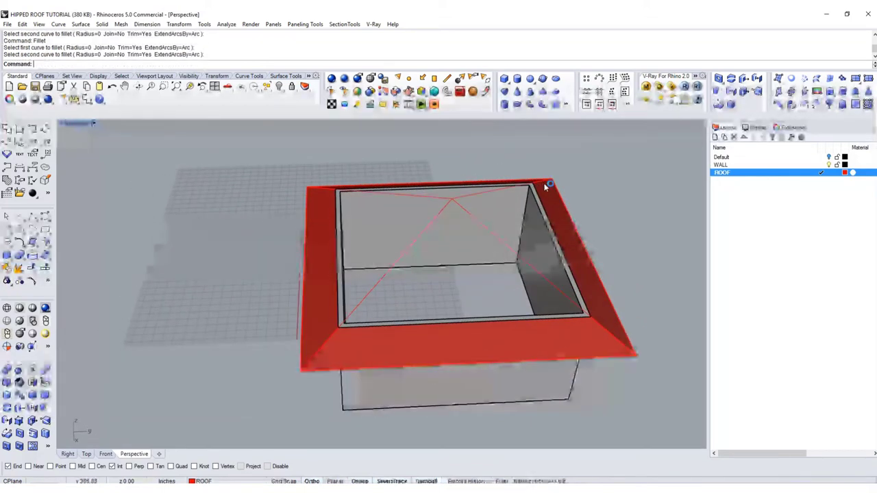
Delete the lofted eave surface around the walls, keeping only the four hip lines.
left_click(456, 209)
left_click(446, 213)
left_click(436, 200)
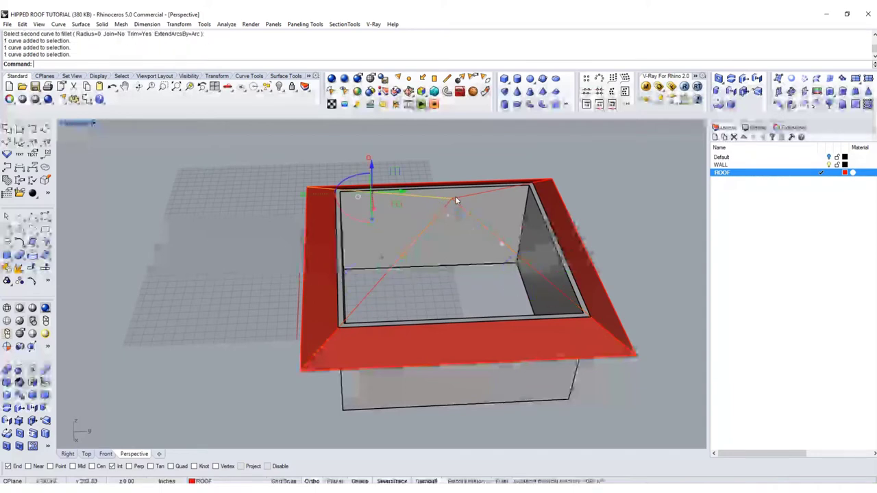
left_click(460, 197)
left_click(572, 231)
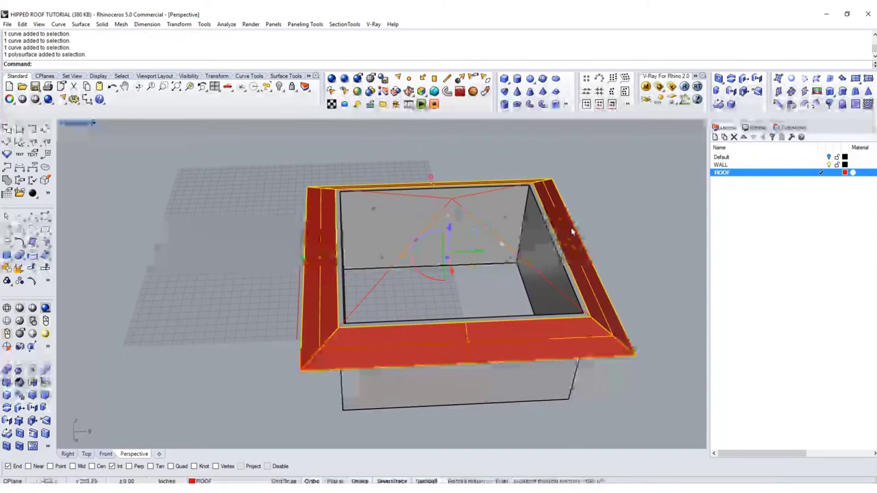
key("Delete")
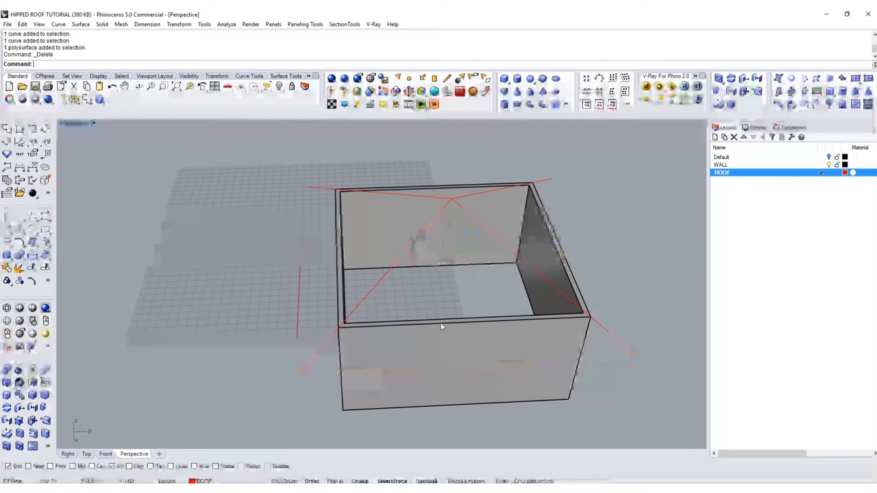
Loft the first triangular roof face between two adjacent hip lines.
right_click_drag(441, 326, 491, 287)
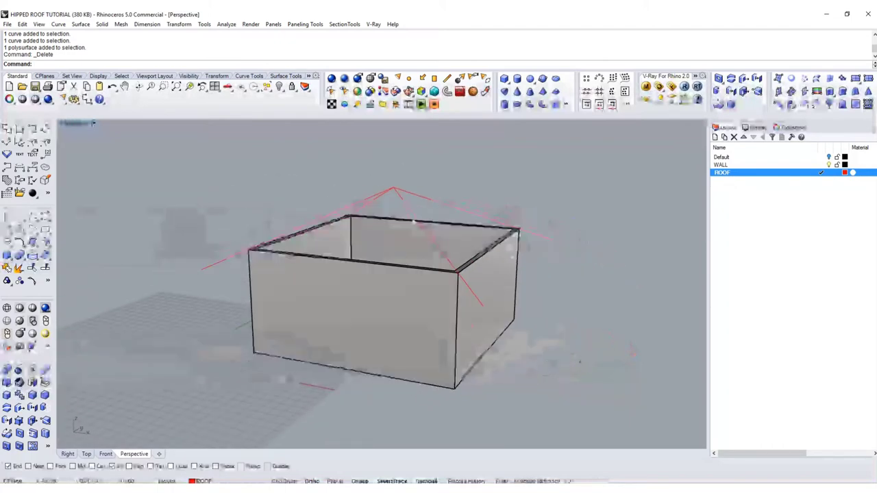
left_click(414, 222)
scroll(404, 223, "up", 5)
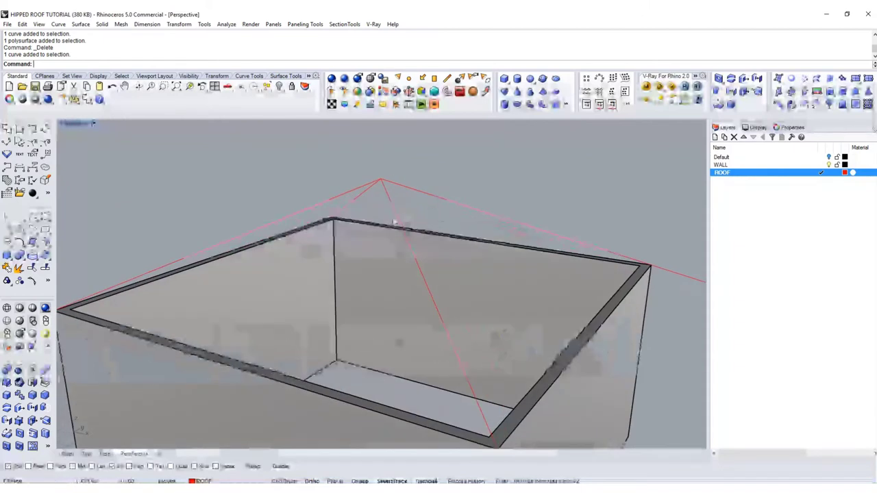
key("Return")
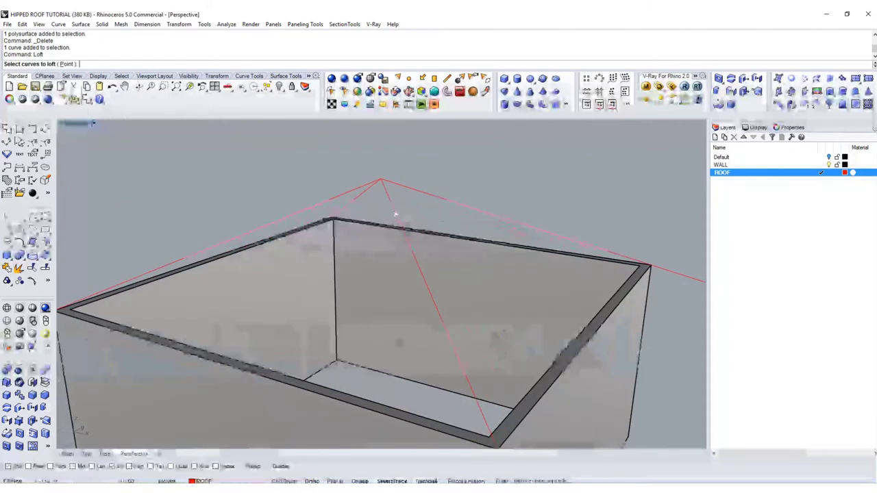
left_click(395, 210)
left_click(425, 181)
key("Return")
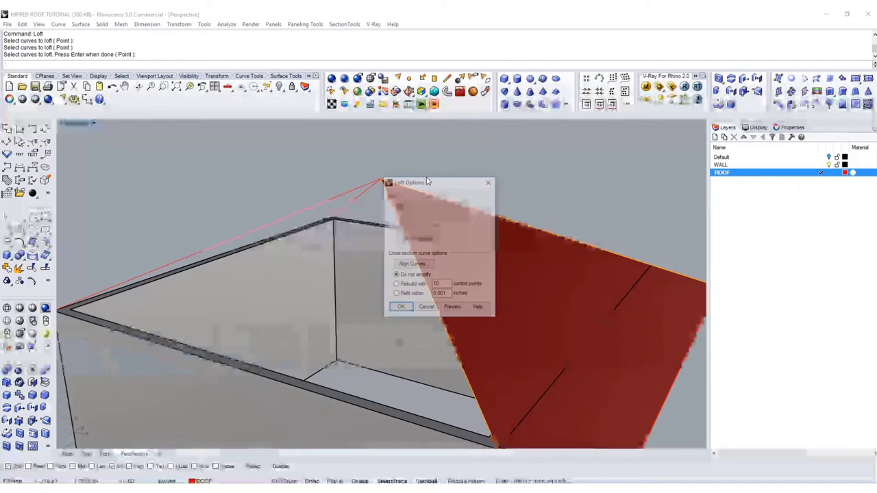
key("Return")
Loft the opposite roof face between the two remaining hip lines.
left_click(363, 190)
left_click(361, 195, "shift")
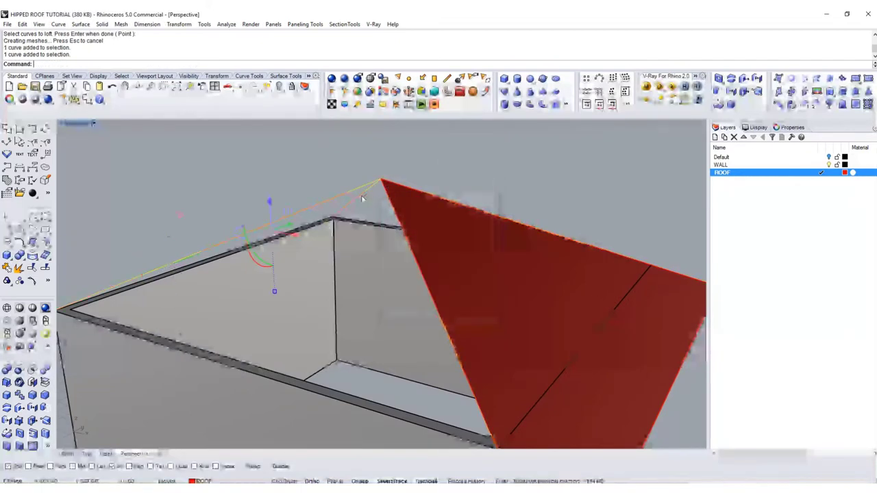
key("Return")
key("Return")
Loft a third roof face between neighbouring hip lines of the two finished faces.
left_click(362, 194)
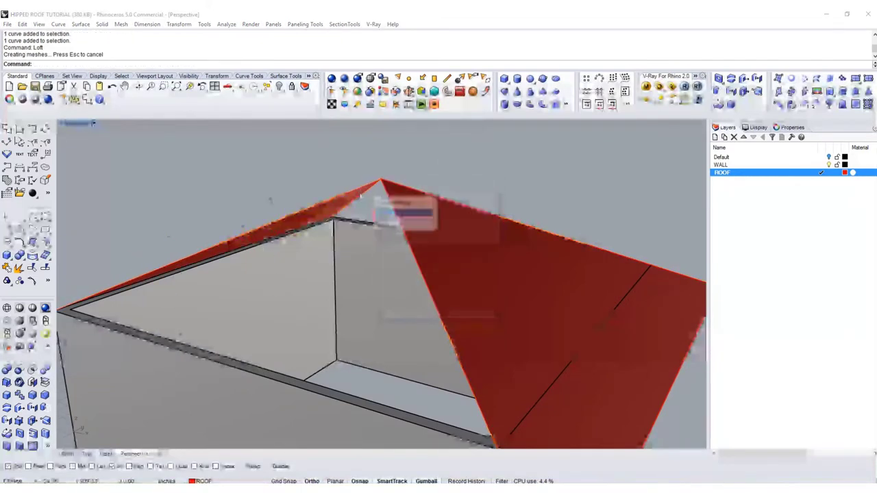
left_click(381, 211)
left_click(388, 202, "shift")
left_click(428, 223)
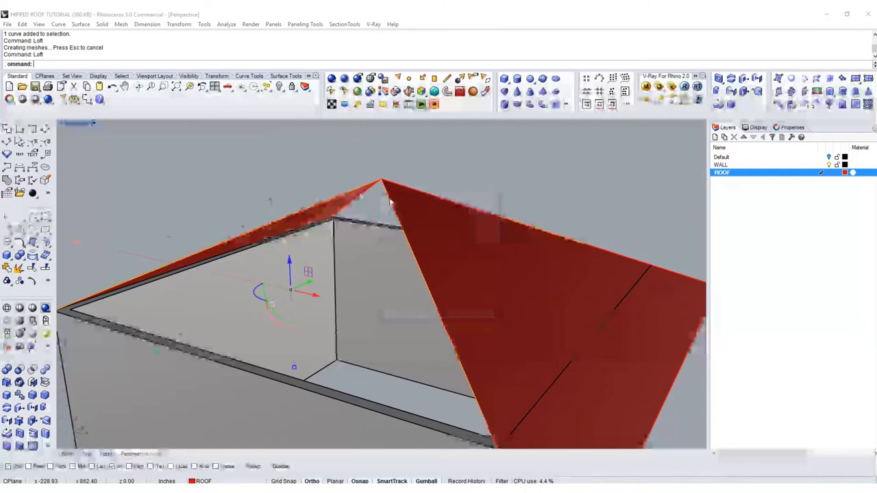
key("Return")
key("Return")
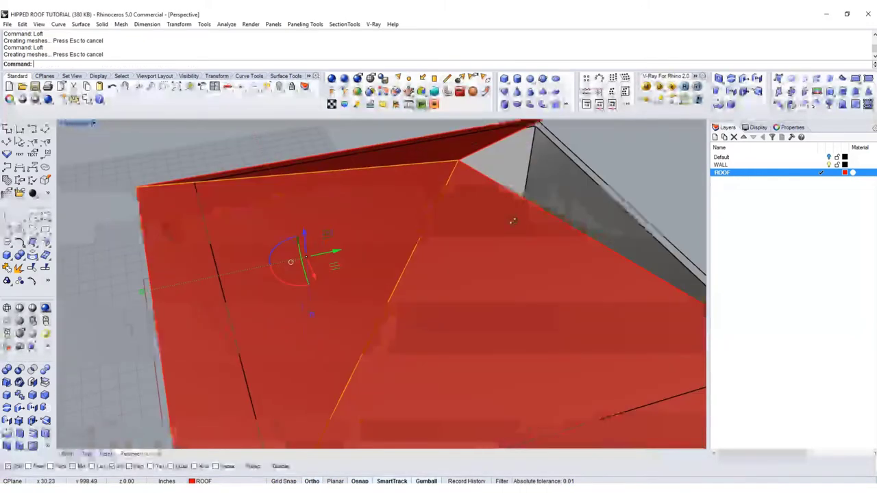
Loft the fourth roof face across the last open side to close the hipped roof.
right_click_drag(512, 220, 489, 226)
left_click(533, 232)
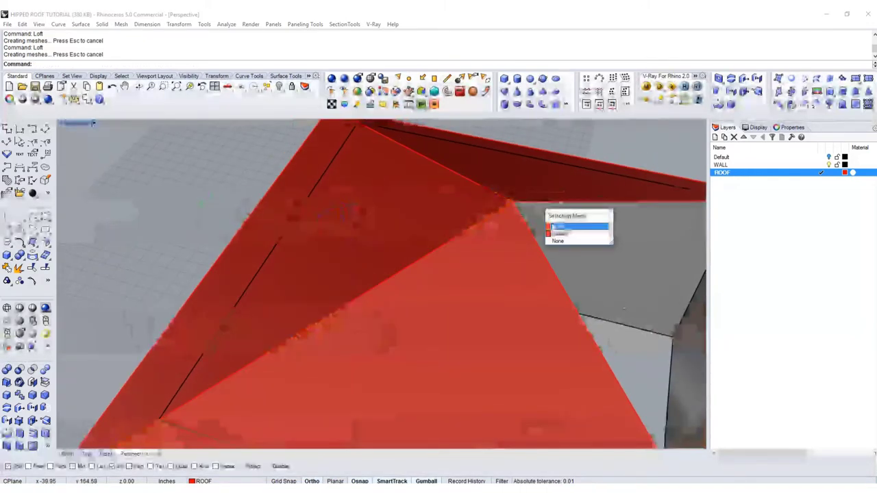
left_click(552, 230)
left_click(532, 233, "shift")
right_click(550, 244)
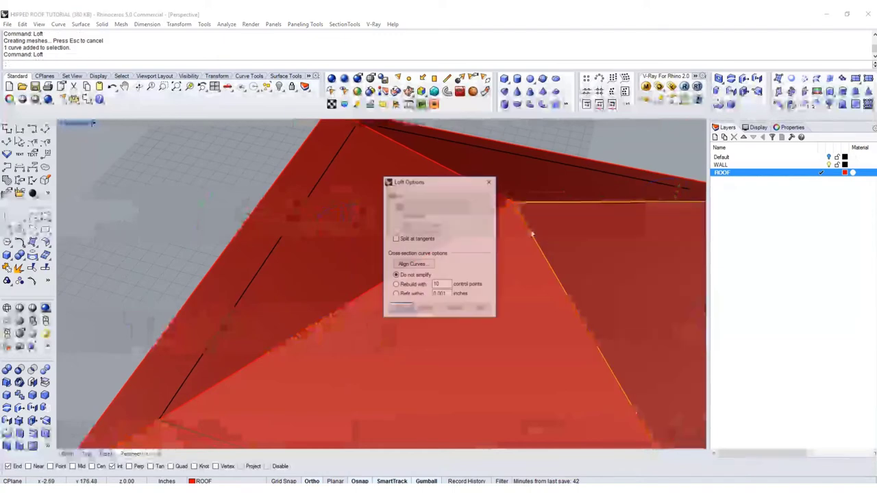
key("Return")
Join the four lofted triangular roof faces into one polysurface.
scroll(487, 217, "down", 7)
left_click(482, 255)
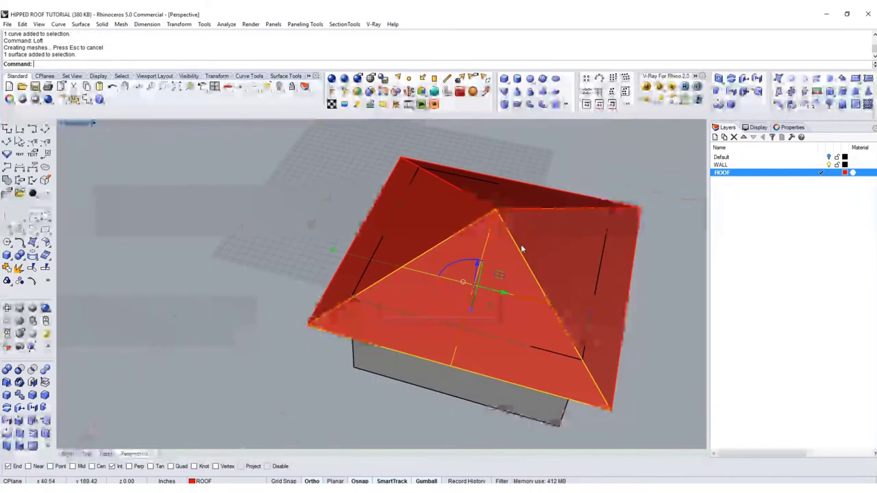
left_click(526, 247, "shift")
left_click(457, 208, "shift")
left_click(480, 191, "shift")
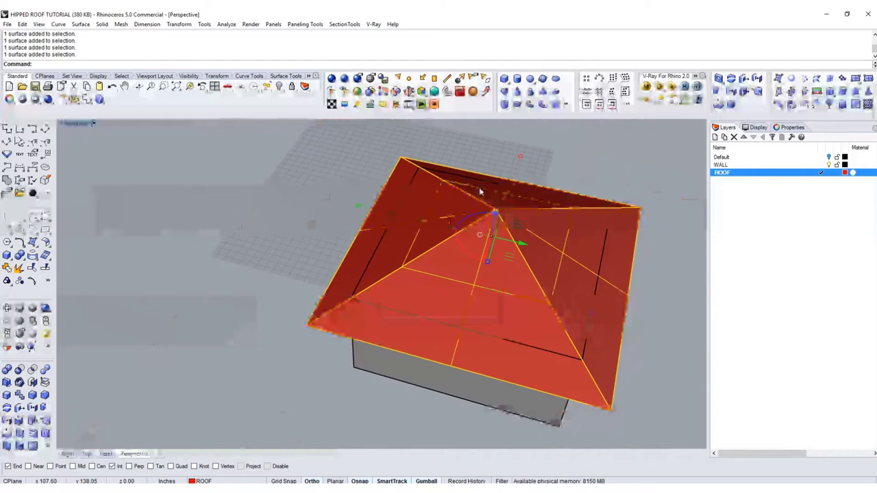
type("join")
key("Return")
Delete the leftover hip line curves along the roof ridges, keeping the joined roof polysurface.
right_click_drag(480, 193, 460, 223)
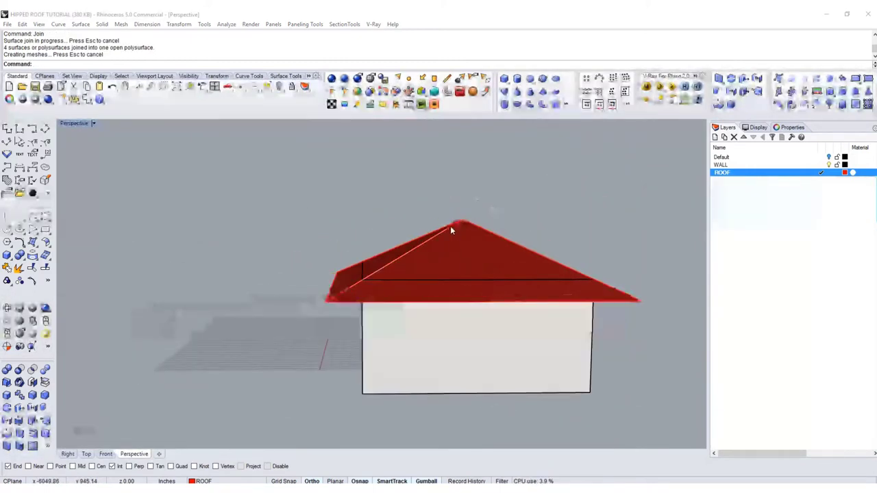
left_click(450, 226)
key("Delete")
left_click(480, 233)
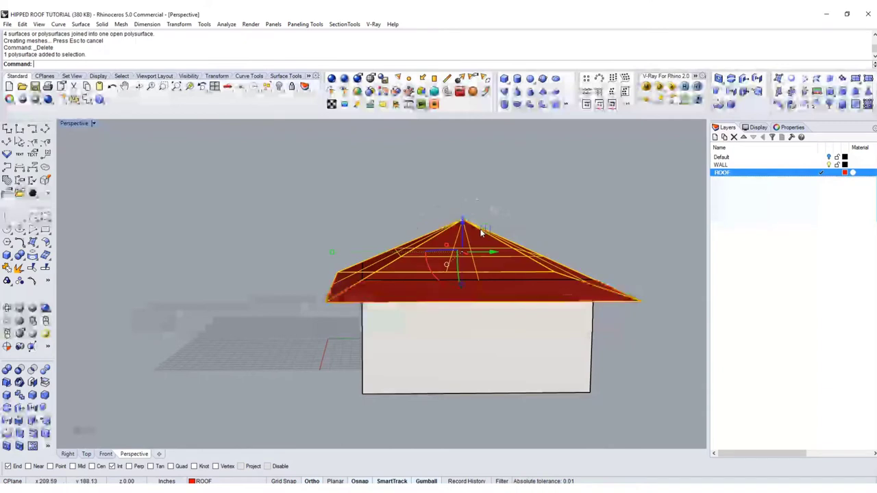
key("Escape")
right_click_drag(503, 241, 508, 233)
left_click(509, 233)
left_click(515, 235)
left_click(526, 201)
left_click_drag(526, 201, 475, 227)
left_click(518, 269, "ctrl")
key("Delete")
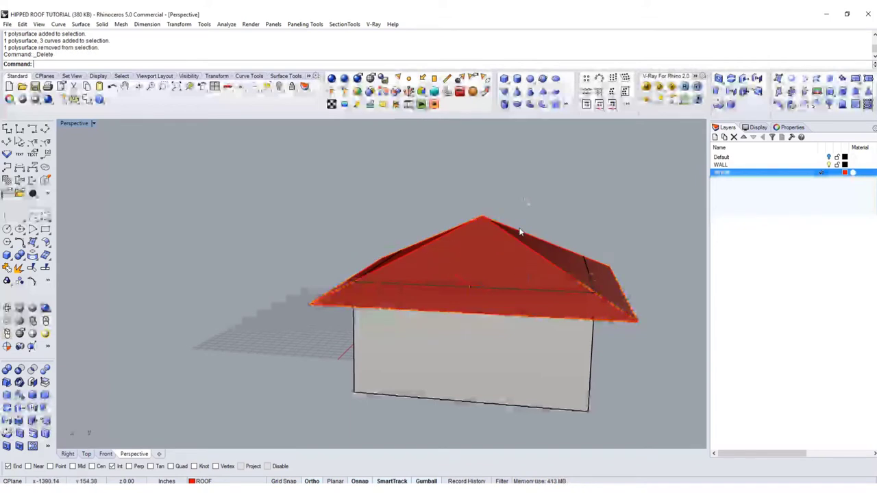
Create two new layers named RAFTERS and SHEETHING, with RAFTERS as the current layer.
right_click_drag(517, 268, 553, 254)
scroll(443, 226, "up", 2)
right_click_drag(443, 226, 442, 267, "shift")
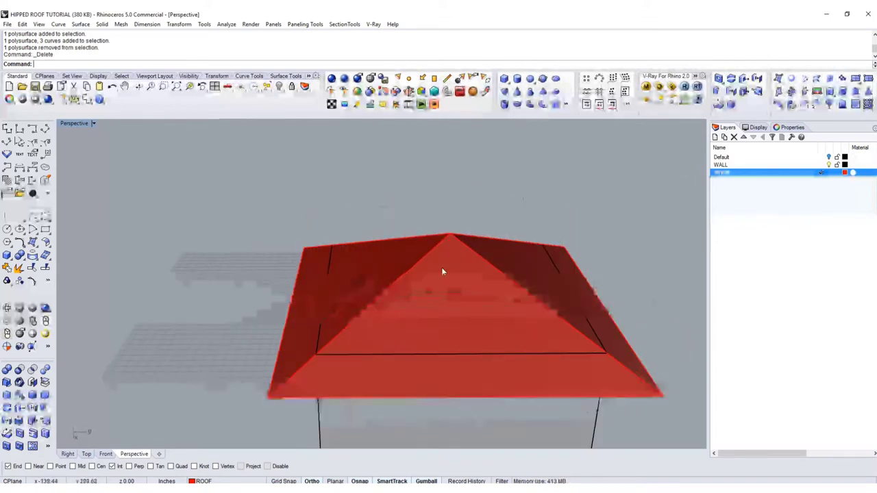
type("Join")
key("Return")
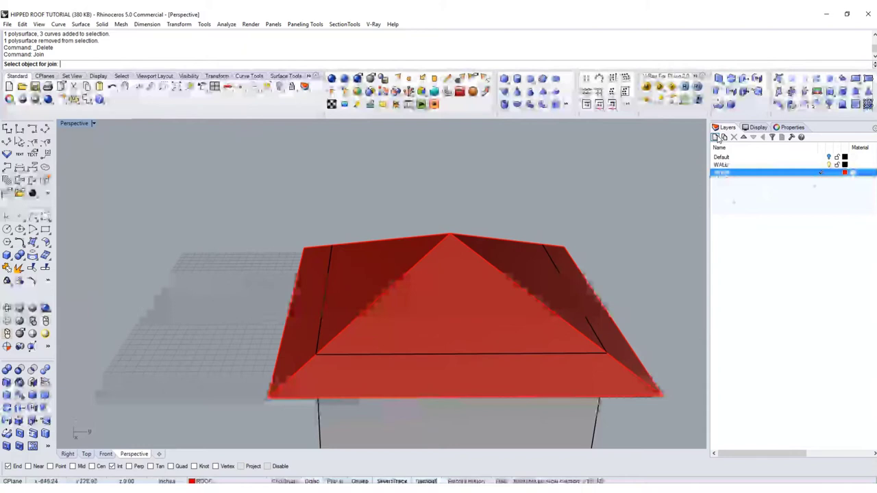
left_click(716, 138)
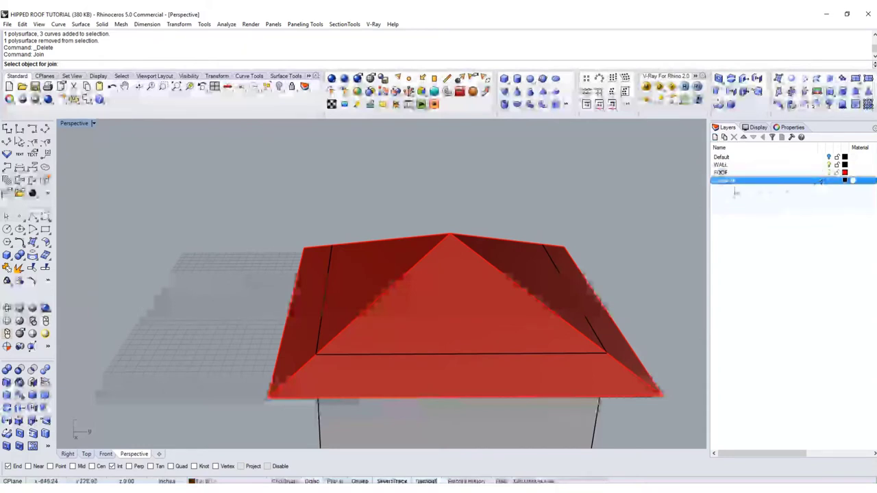
key("Escape")
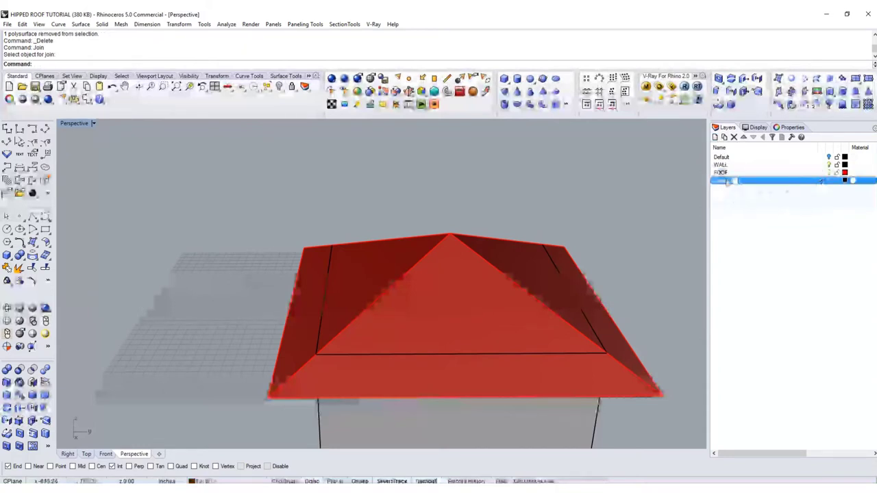
left_click(727, 182)
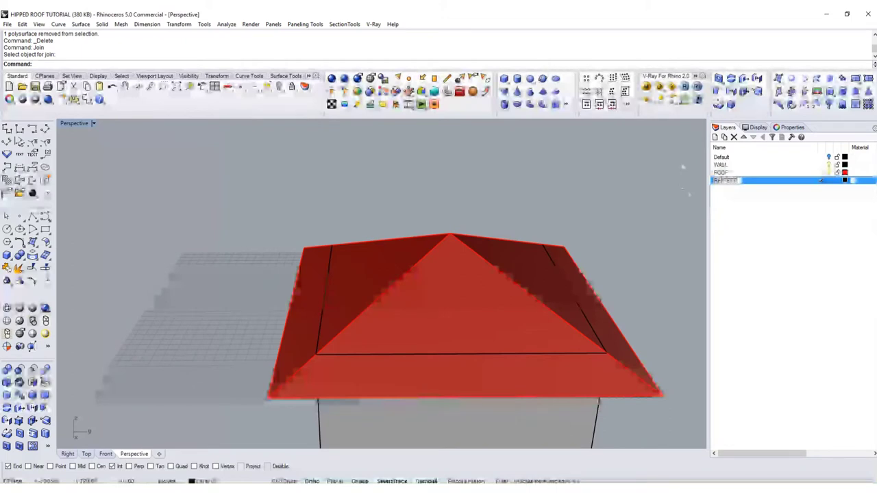
key("Tab")
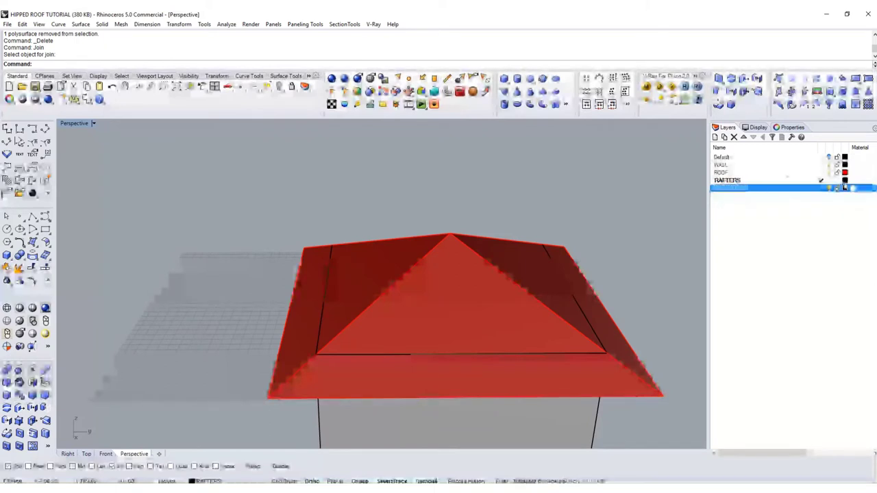
Set the RAFTERS layer color to Brown and the SHEETHING layer color to Orange.
left_click(845, 187)
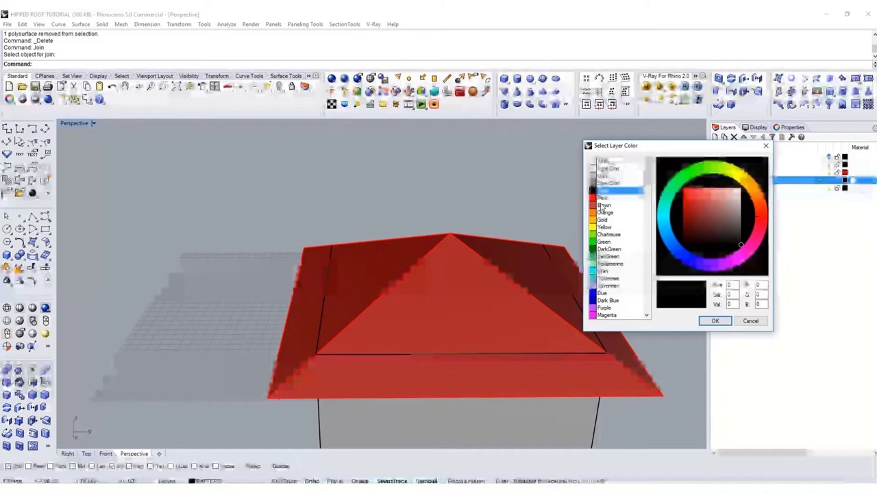
double_click(602, 198)
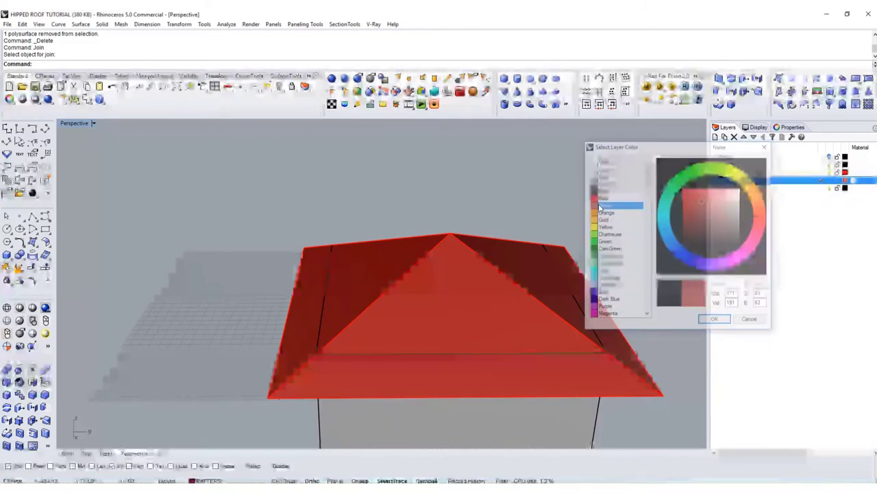
left_click(845, 187)
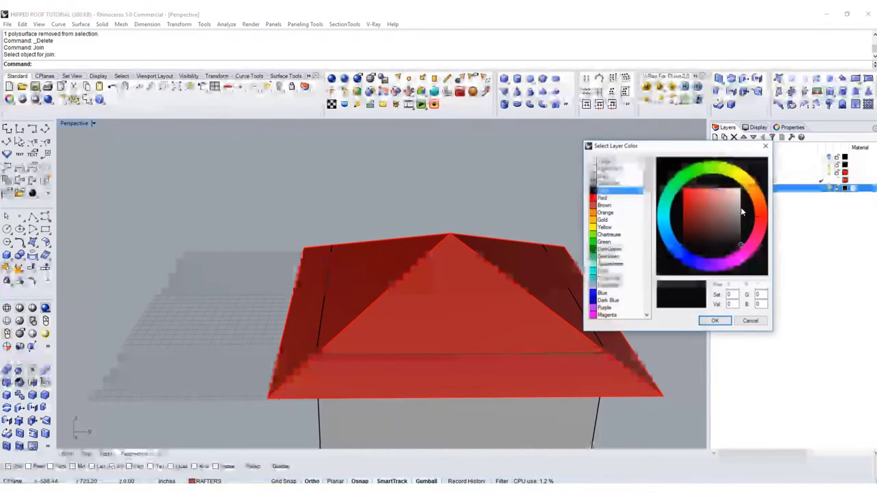
double_click(605, 213)
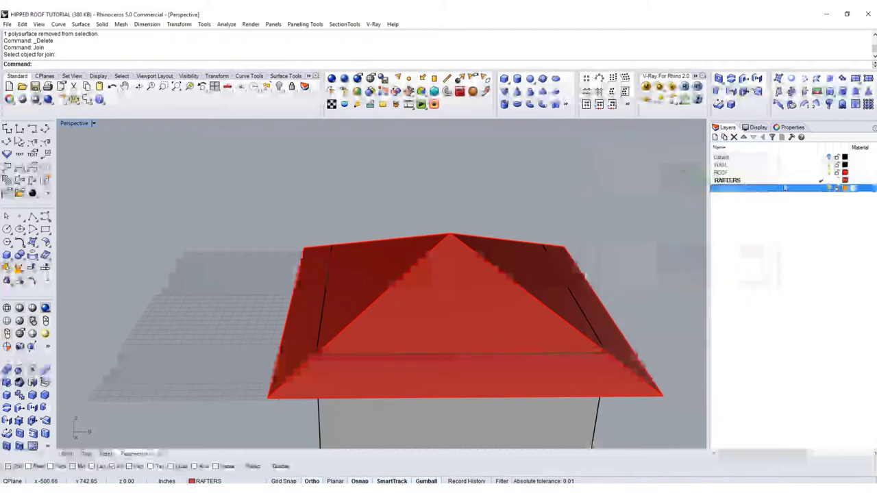
In the Right view, draw an L-shaped polyline with a 6" vertical leg and a 12" horizontal leg above the roof's left eave.
double_click(66, 126)
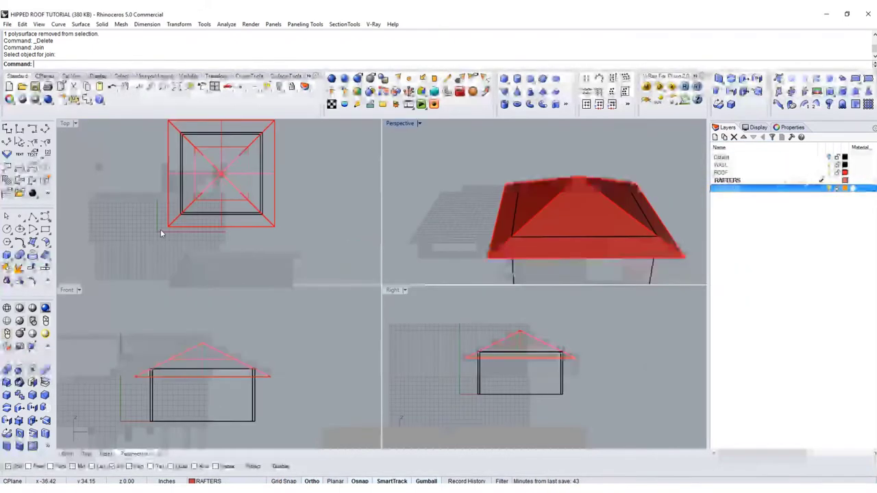
double_click(394, 291)
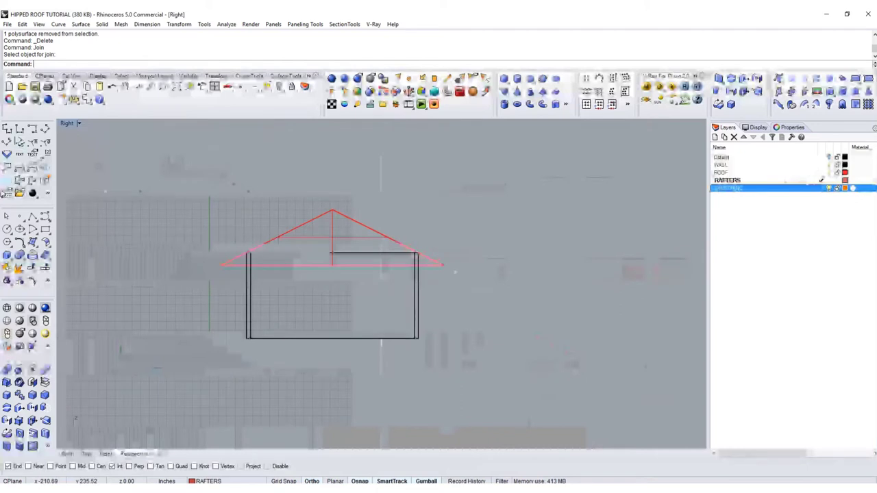
left_click(37, 217)
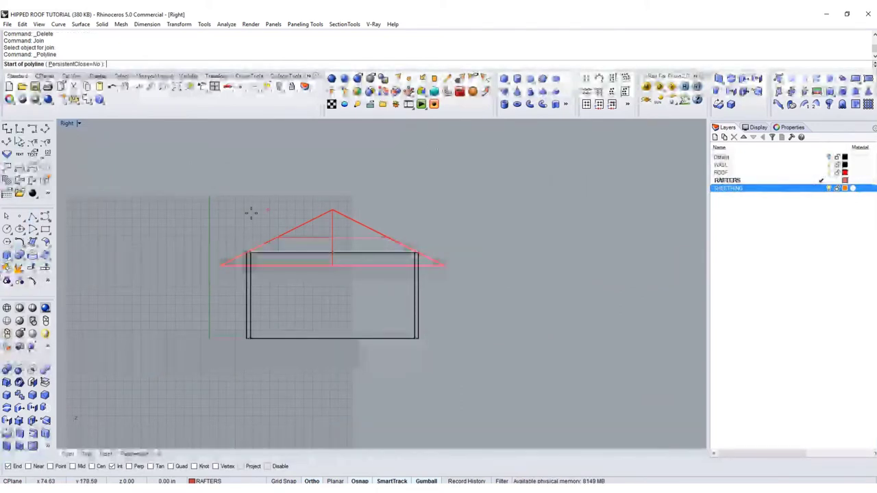
scroll(251, 214, "up", 6)
left_click(363, 226)
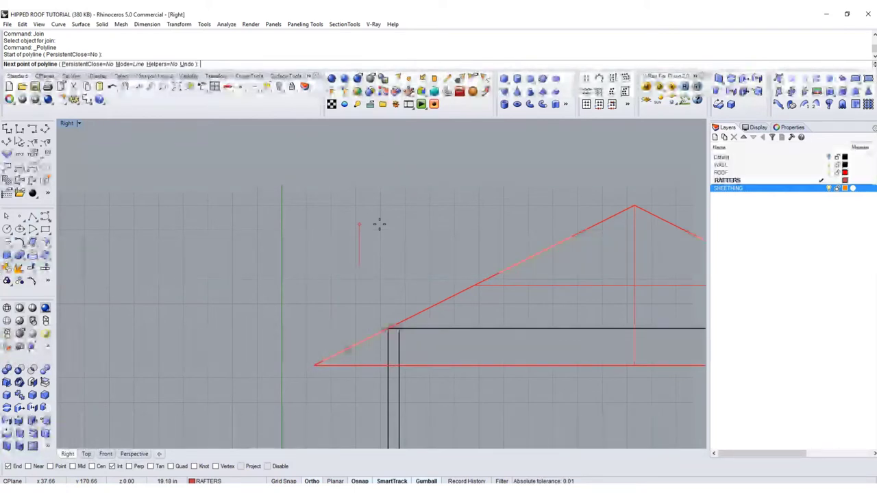
type("6\"")
key("Return")
left_click(380, 225)
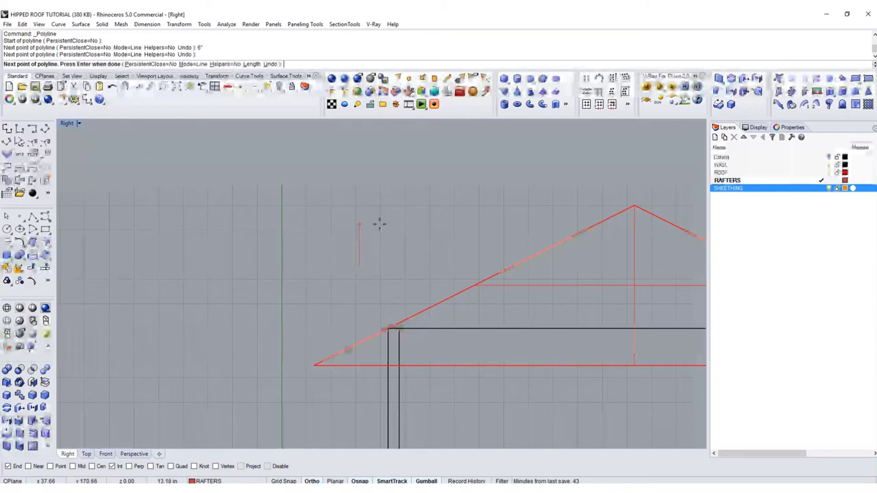
type("12\"")
key("Return")
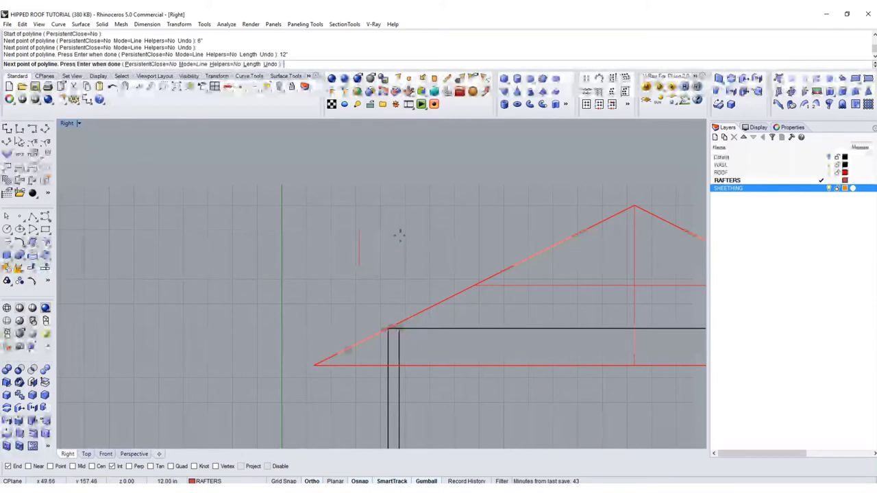
left_click(400, 235)
scroll(401, 235, "up", 8)
key("Return")
key("Return")
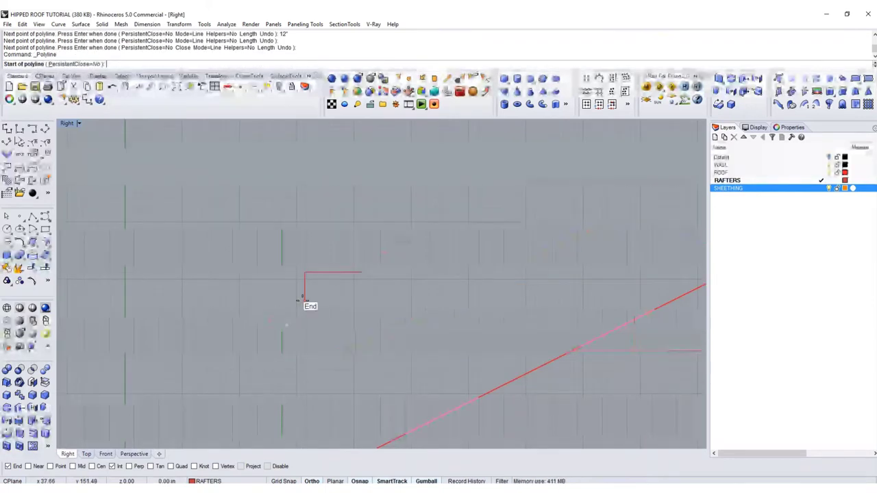
left_click(304, 300)
double_click(359, 272)
key("Return")
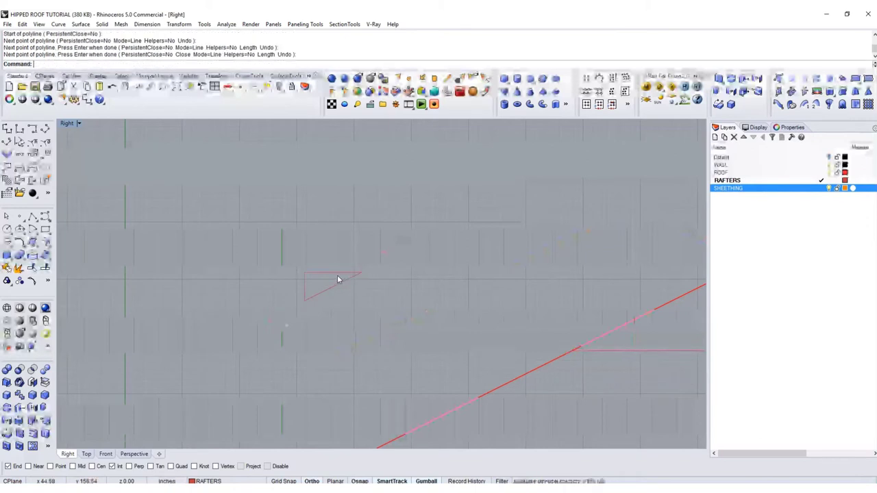
left_click(338, 274)
scroll(350, 278, "up", 2)
key("Delete")
key("ctrl+z")
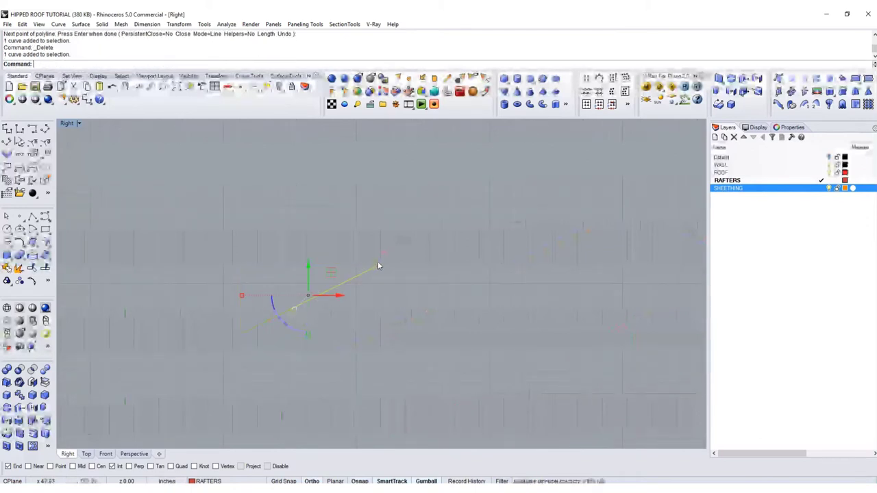
key("ctrl+z")
Draw a diagonal polyline from the free end of the 6" leg to the free end of the 12" leg.
left_click(255, 210)
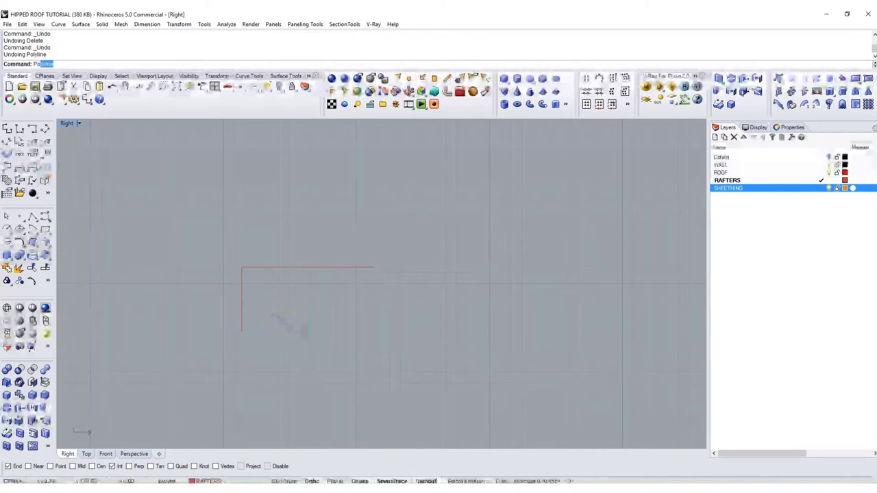
key("Return")
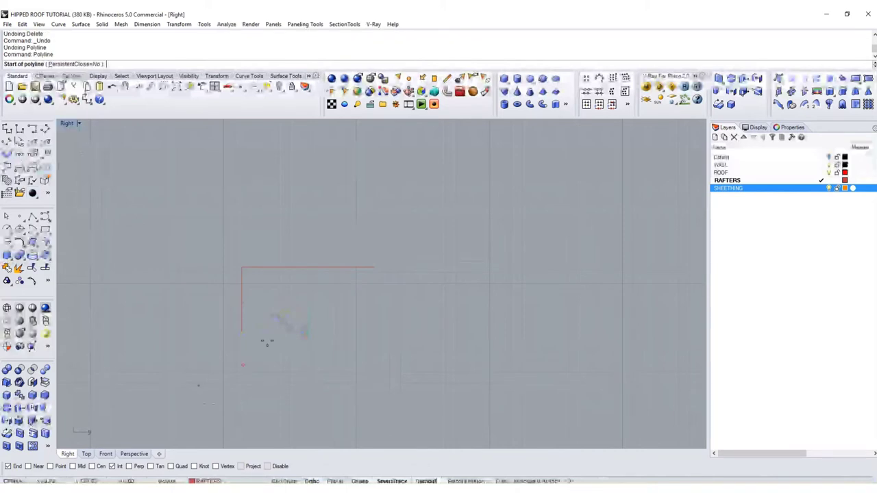
left_click(242, 331)
left_click(375, 268)
key("Return")
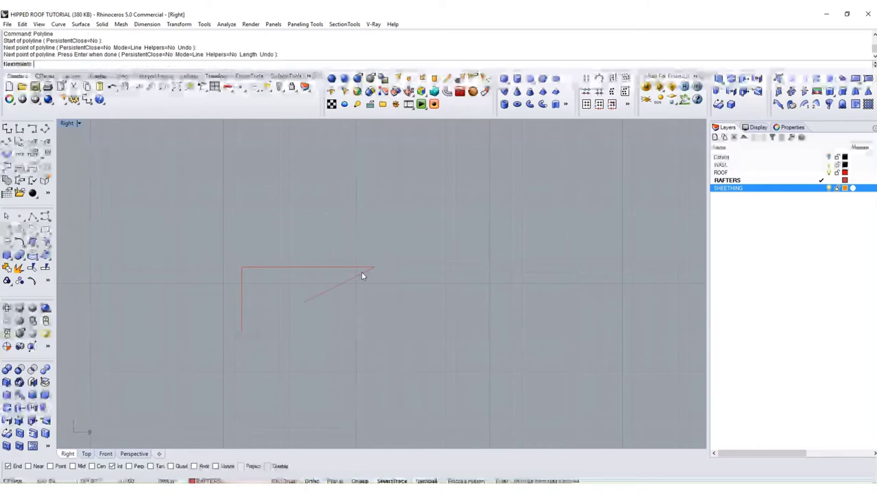
Delete the L-shaped polyline, keeping only the diagonal slope line.
left_click(353, 267)
scroll(351, 269, "down", 15)
key("Delete")
Move the diagonal slope line with Ortho off to the empty area just above the left roof slope.
left_click(347, 270)
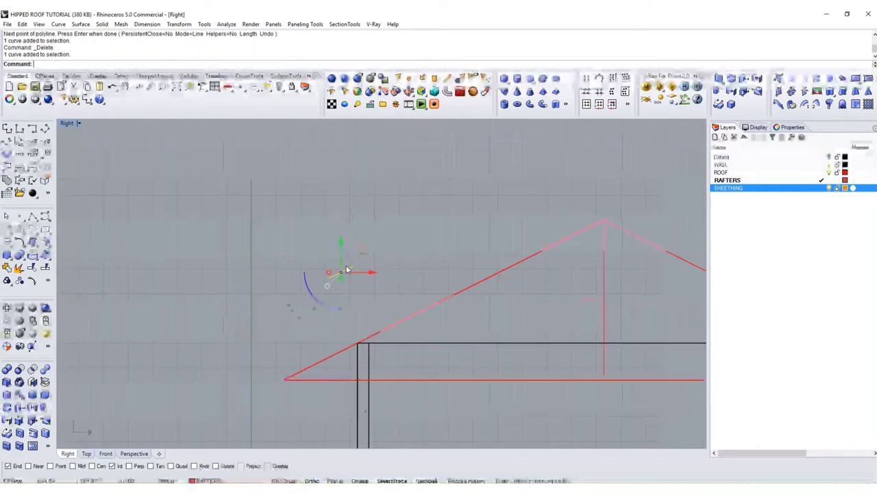
type("m")
key("Return")
left_click(303, 208)
key("F8")
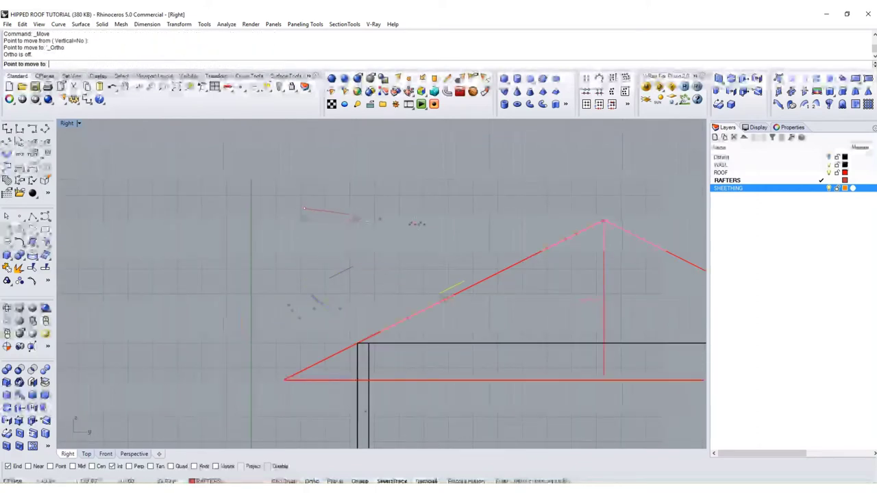
left_click(402, 210)
Offset the slope line upward by 7.25" for the rafter depth.
scroll(441, 237, "up", 6)
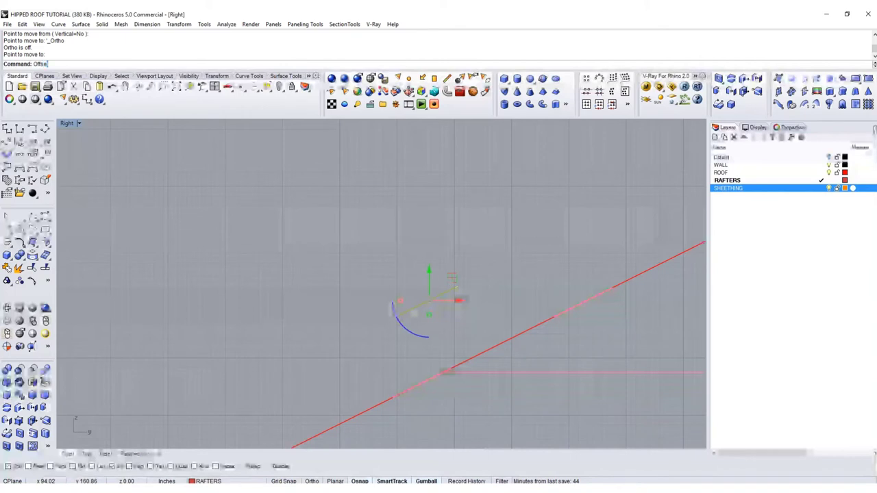
type("t")
key("Return")
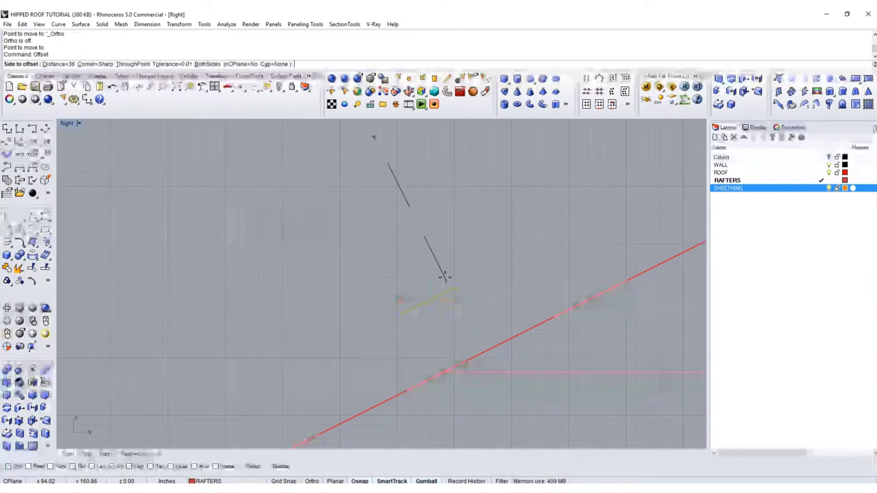
type("7.25")
key("Return")
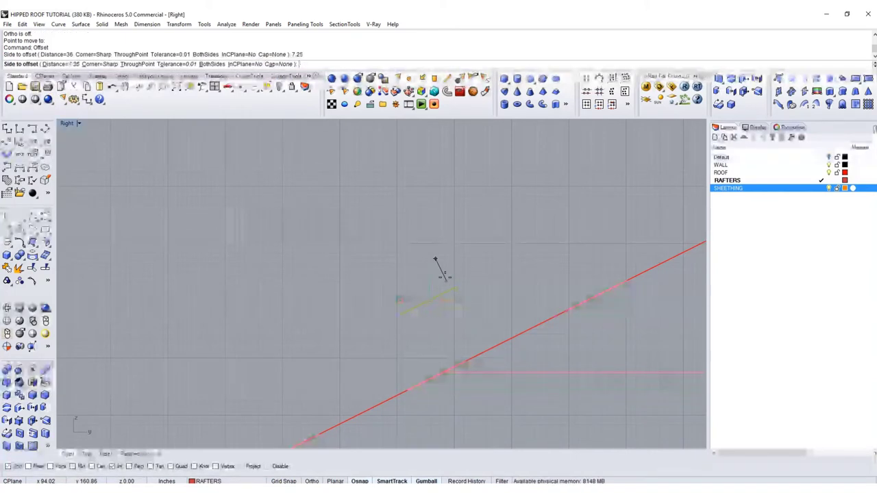
left_click(445, 279)
Offset the upper rafter line upward by 0.5" for the sheathing thickness.
left_click(414, 274)
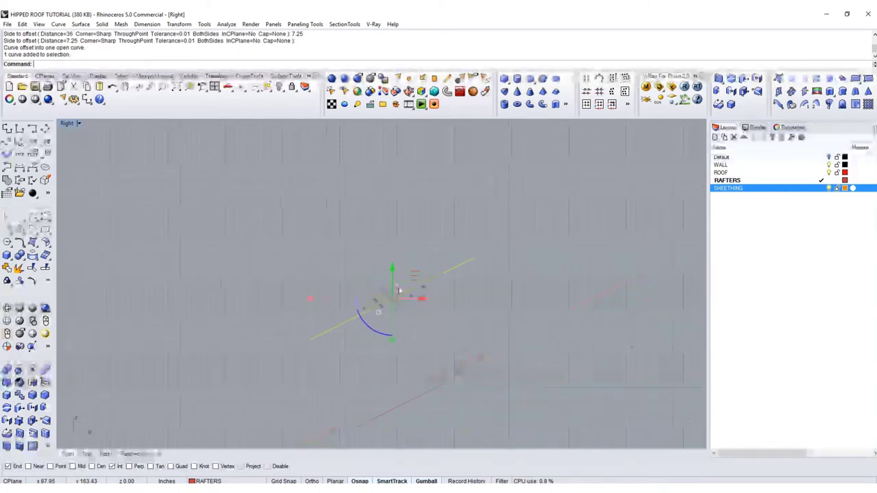
key("Return")
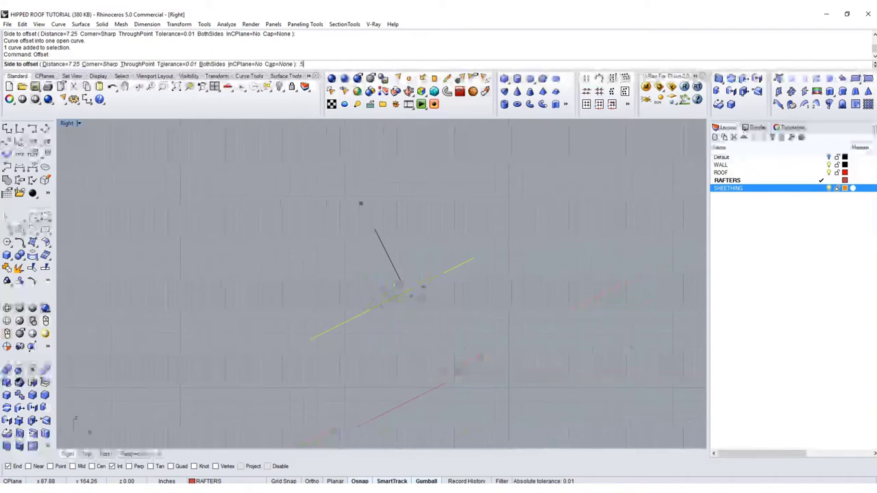
key("Return")
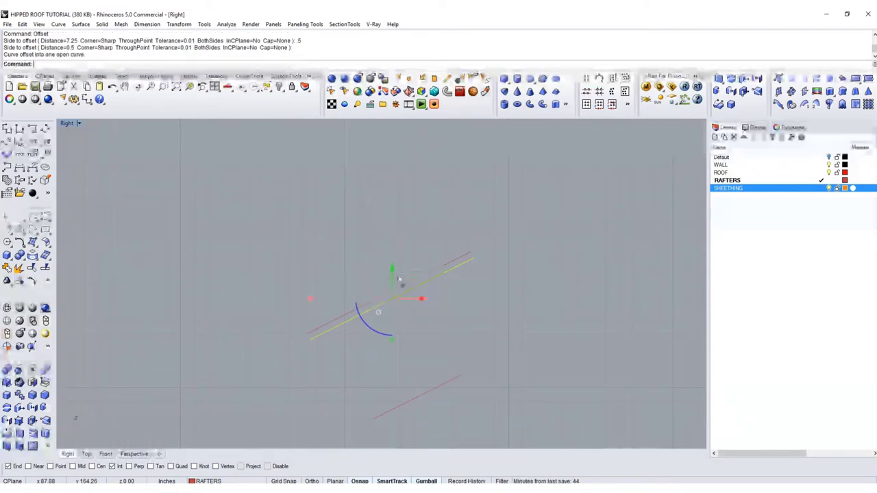
Draw a vertical guide line with Ortho on, crossing the small slope line and both of its offset lines.
left_click(379, 287)
scroll(172, 246, "down", 3)
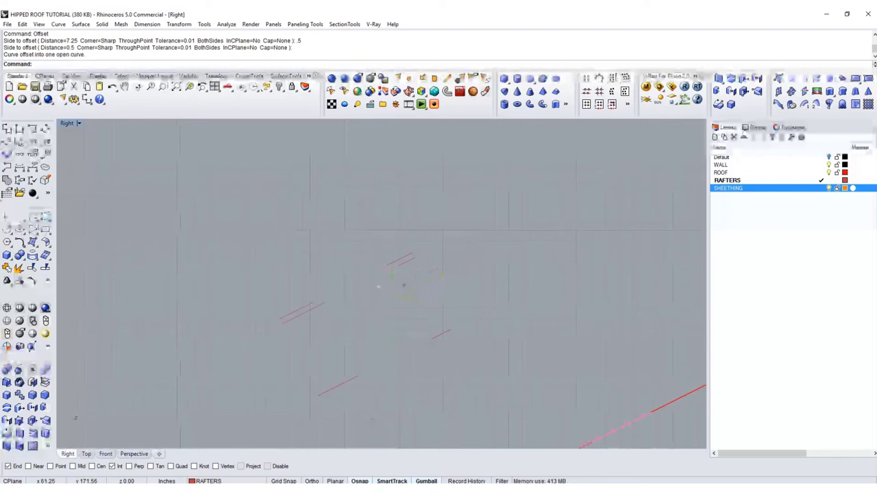
left_click(33, 229)
left_click(360, 411)
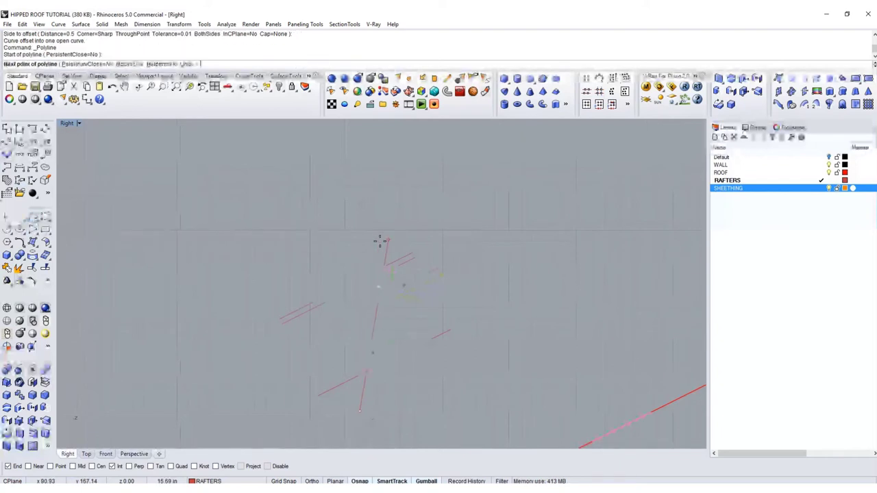
key("F8")
left_click(374, 214)
right_click(376, 212)
scroll(376, 212, "down", 9)
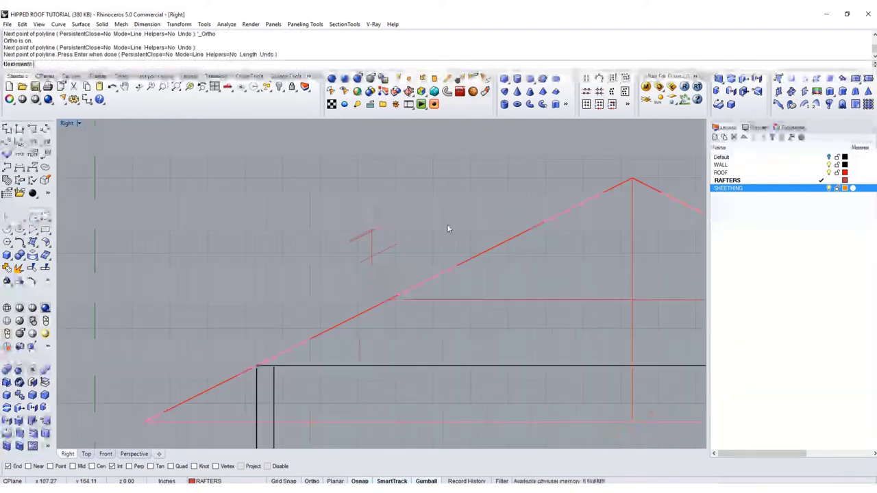
Examine how the roof slope relates to the offset rafter and sheathing lines, highlighting the roof polysurface.
right_click_drag(588, 204, 444, 209)
right_click(423, 209)
key("Escape")
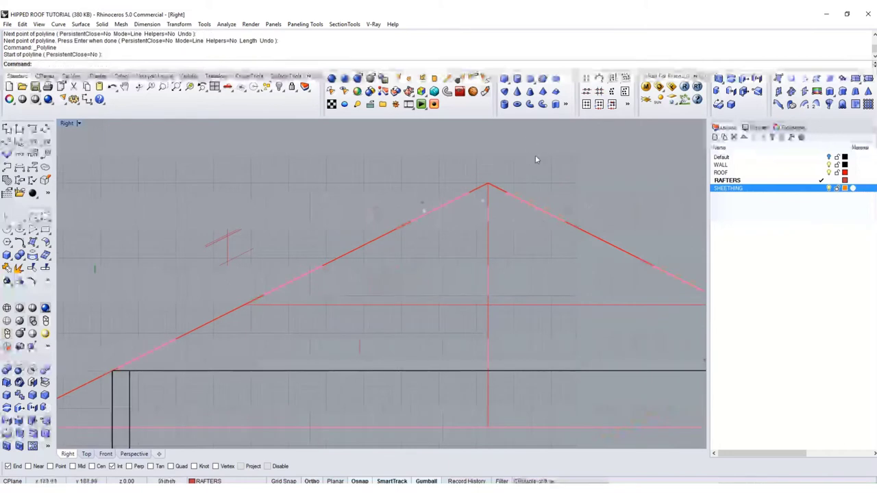
left_click_drag(535, 158, 413, 238)
scroll(222, 253, "up", 9)
key("Escape")
scroll(226, 248, "up", 4)
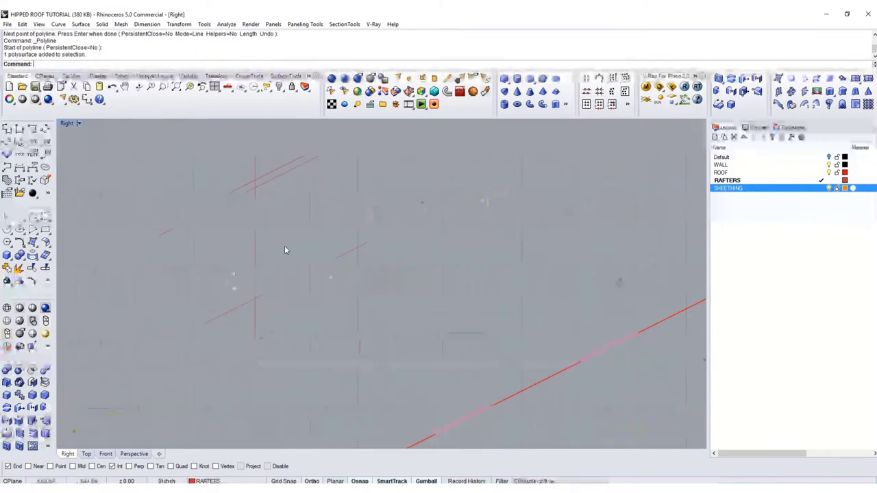
scroll(491, 197, "down", 2)
scroll(490, 198, "down", 5)
left_click(348, 253)
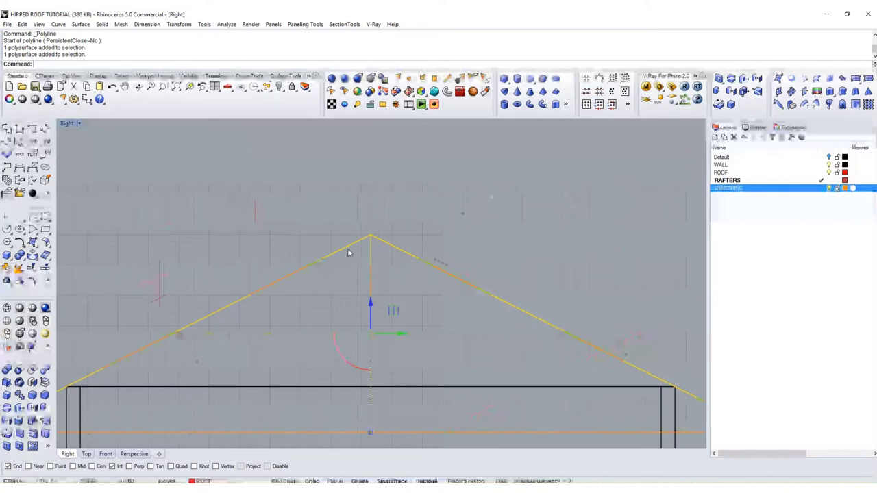
scroll(298, 276, "up", 4)
scroll(308, 245, "down", 3)
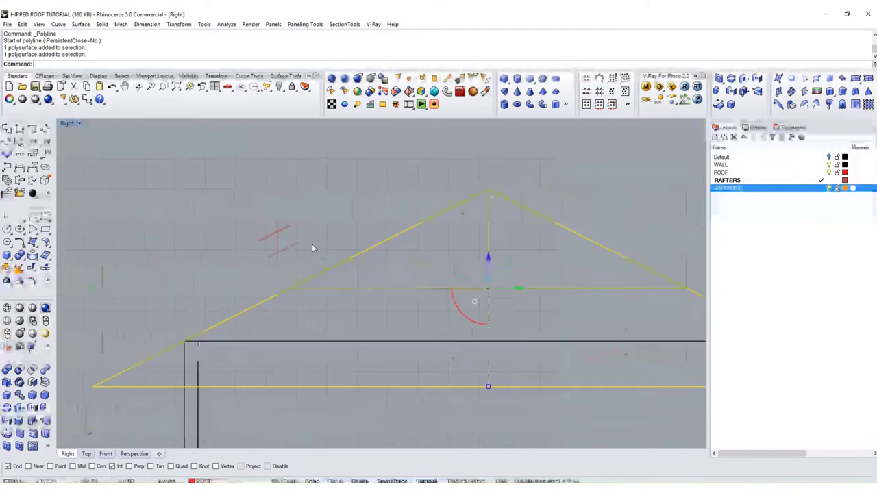
scroll(311, 244, "up", 2)
scroll(199, 304, "up", 3)
scroll(233, 278, "up", 5)
key("Escape")
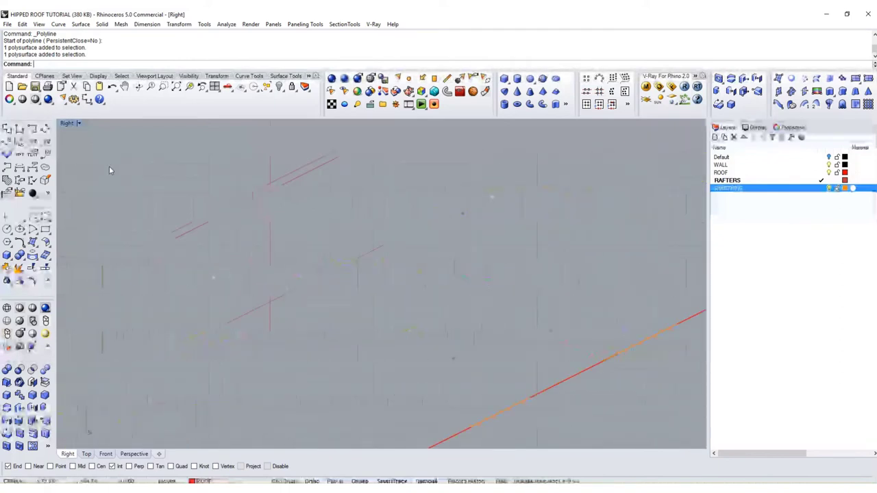
Measure the rafter depth perpendicular to the slope between the ends of the lower and upper rafter lines using an aligned dimension.
left_click(45, 128)
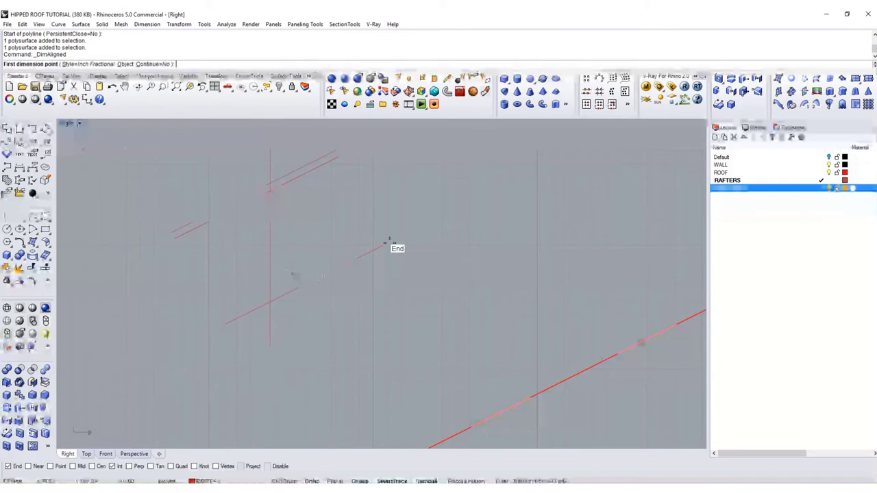
left_click(376, 249)
left_click(336, 159)
scroll(377, 192, "down", 2)
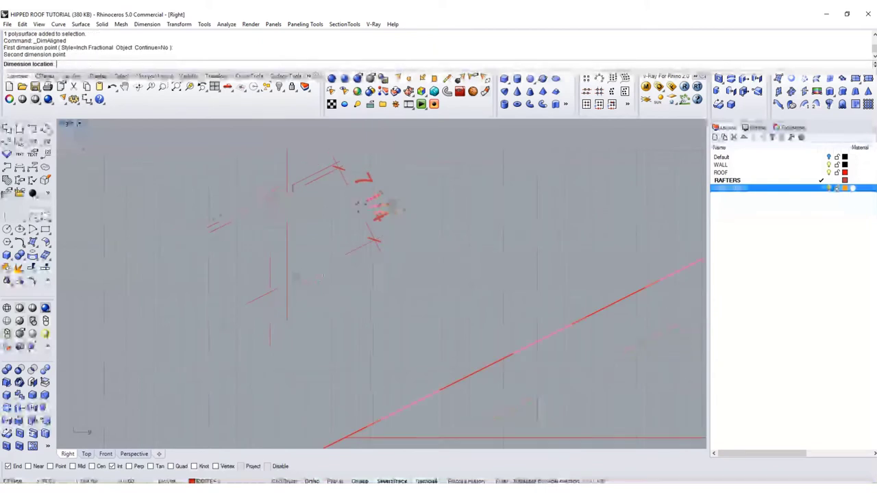
scroll(381, 188, "down", 7)
scroll(378, 184, "up", 7)
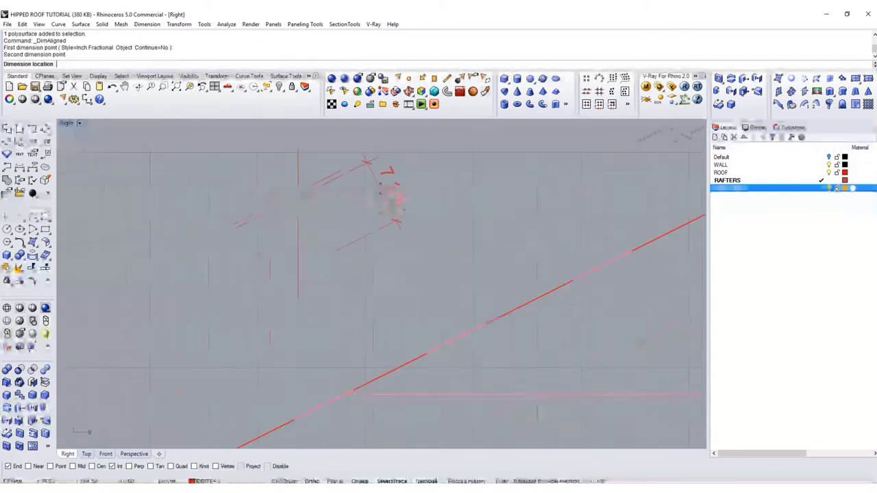
key("Escape")
Measure the vertical rafter depth between the guide line's intersections with the lower and upper rafter lines.
right_click(295, 218)
left_click(296, 198)
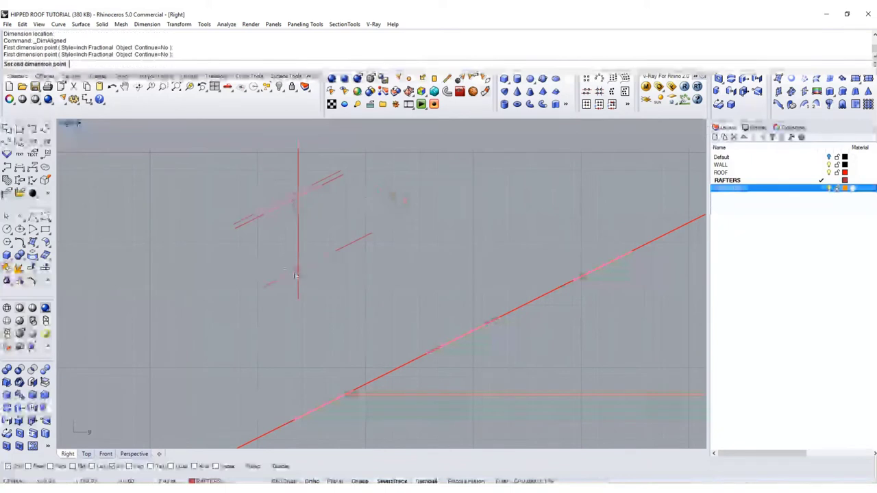
left_click(298, 270)
scroll(374, 268, "down", 6)
key("Escape")
scroll(343, 258, "up", 4)
right_click(333, 271)
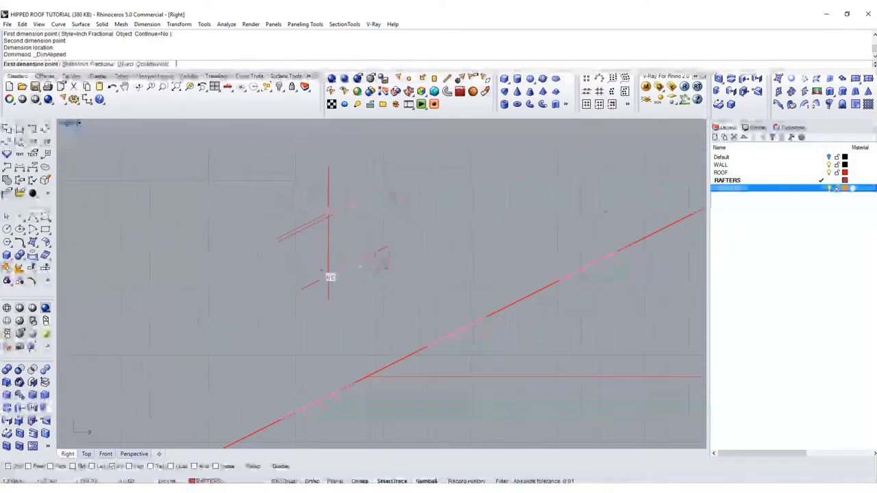
left_click(329, 276)
left_click(329, 219)
scroll(366, 242, "down", 8)
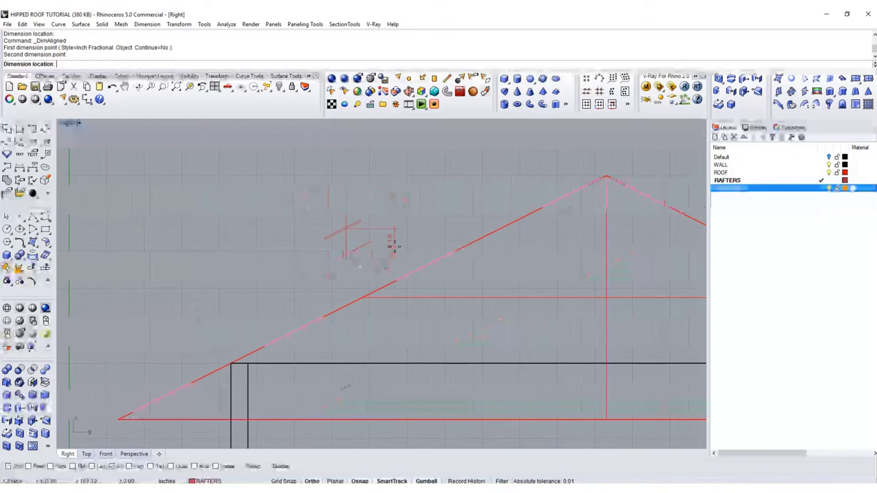
scroll(392, 244, "up", 8)
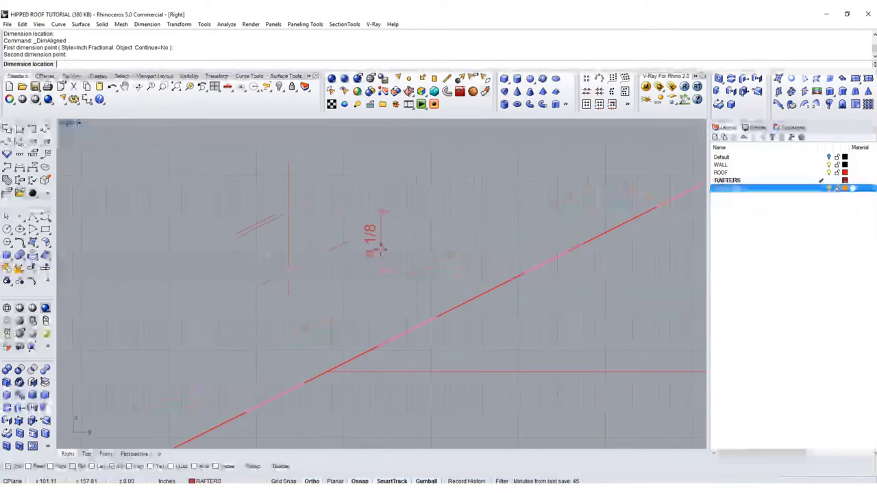
scroll(374, 251, "down", 8)
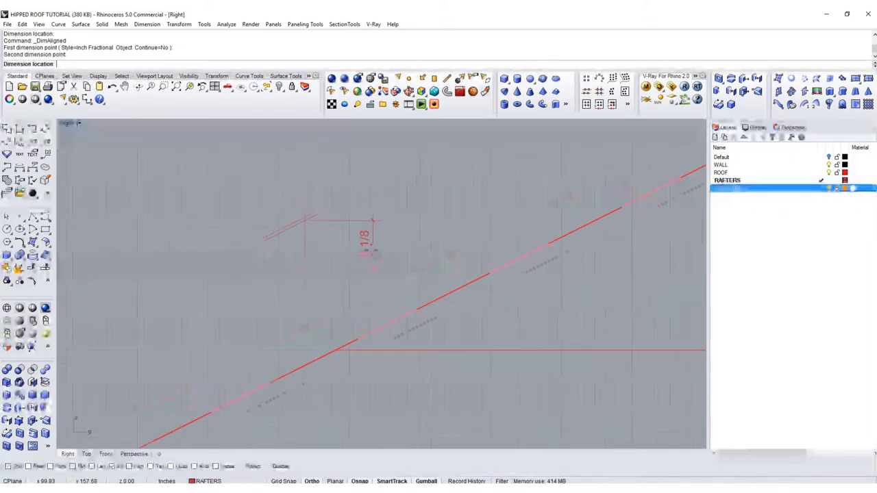
scroll(369, 255, "up", 2)
left_click(364, 260)
scroll(383, 266, "down", 6)
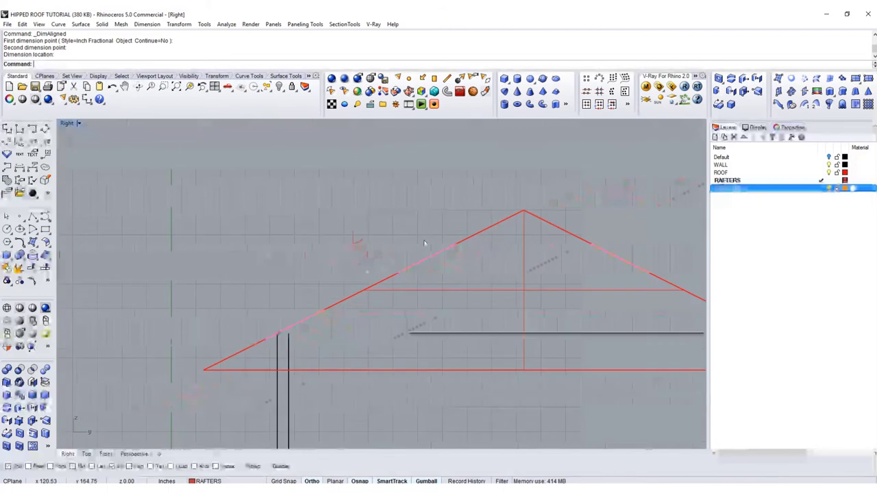
left_click(497, 216)
type("Ex")
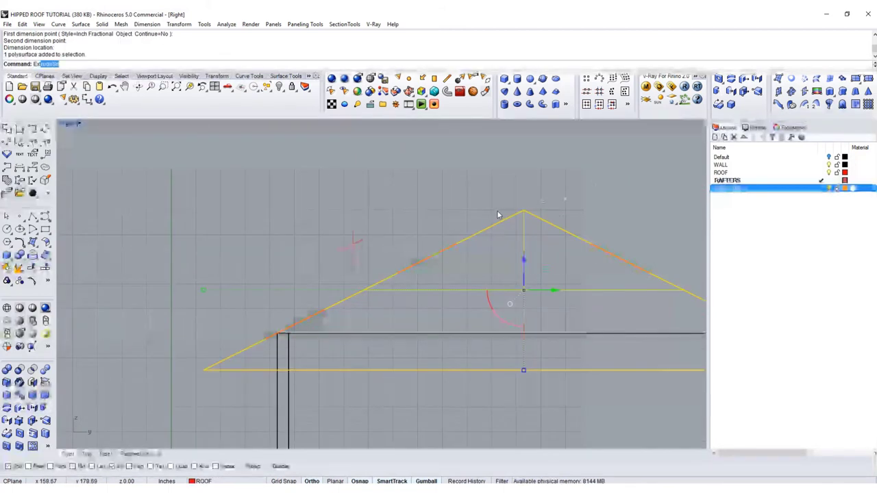
type("trude")
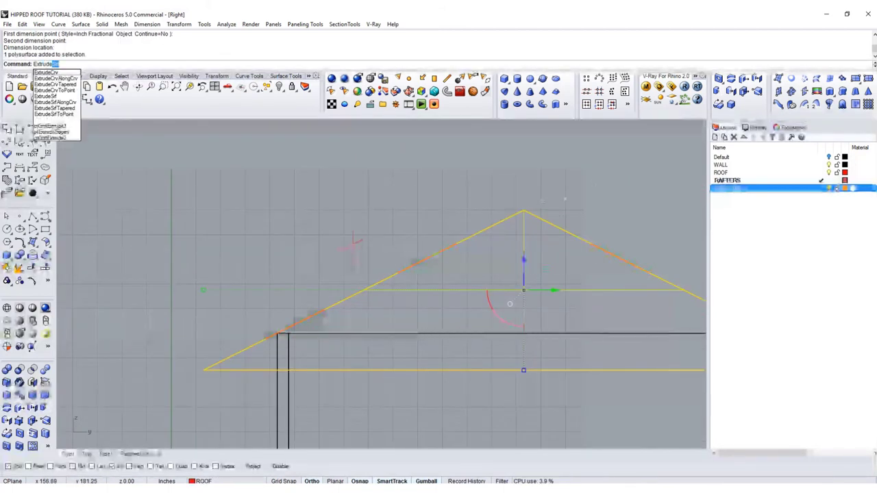
left_click(46, 97)
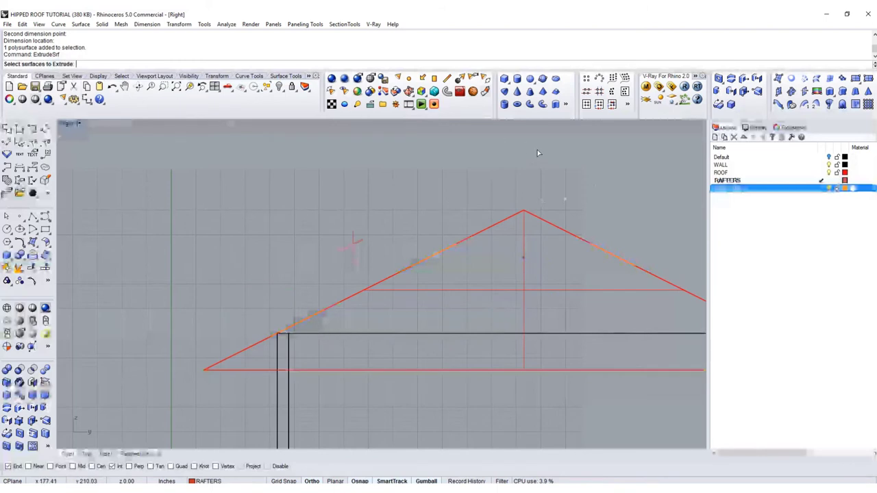
left_click(497, 229)
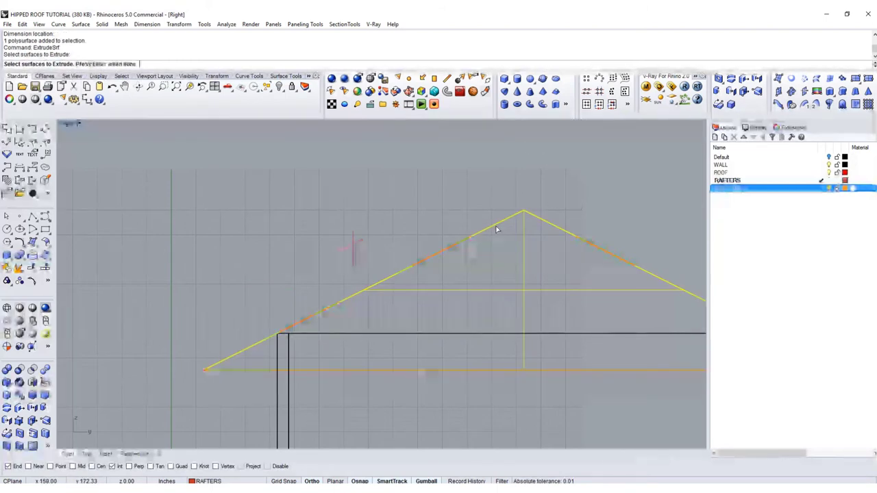
key("Return")
left_click(98, 65)
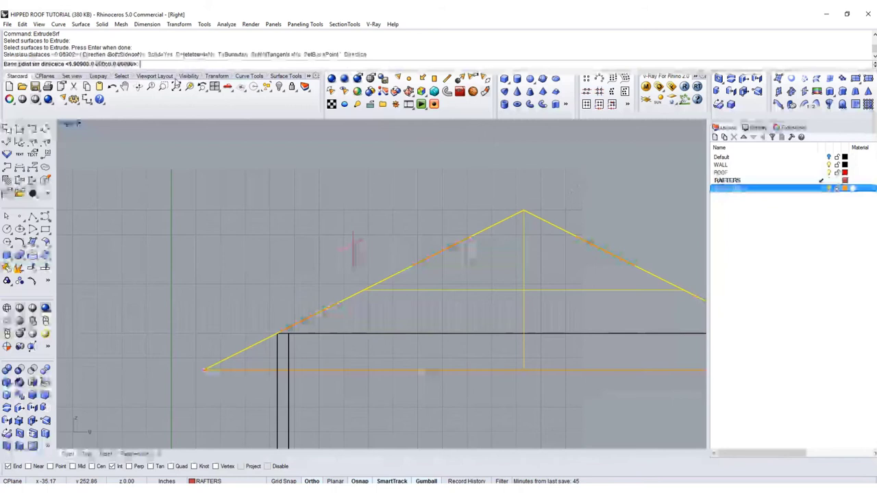
left_click(437, 223)
left_click(437, 173)
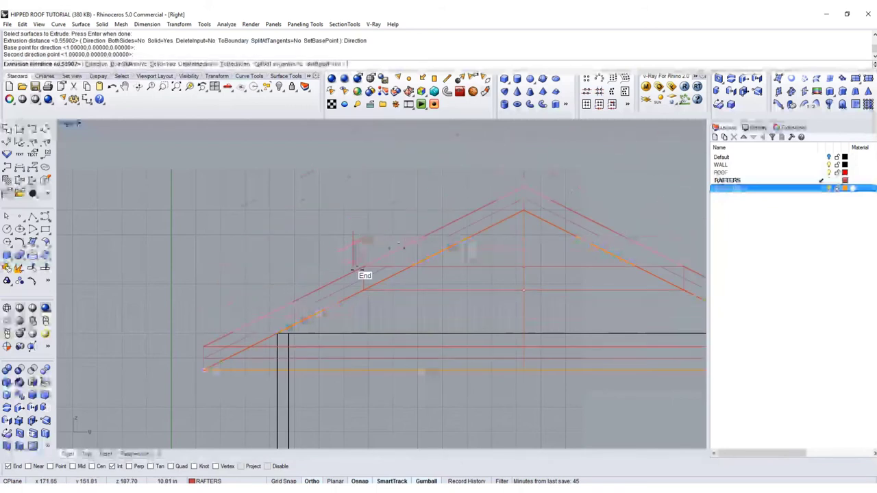
left_click(327, 64)
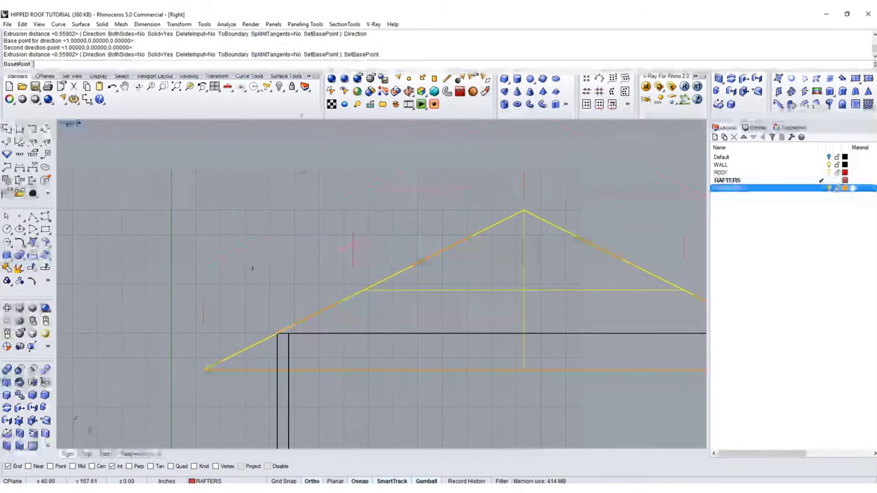
scroll(396, 172, "up", 5)
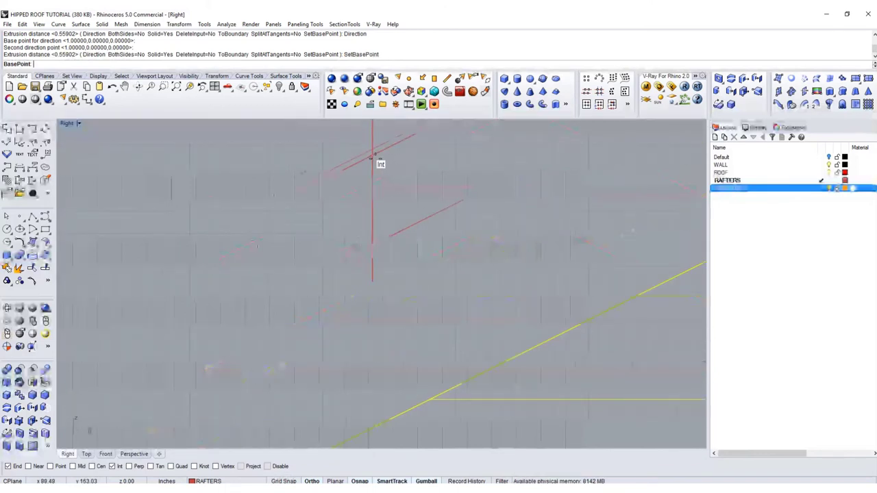
left_click(374, 155)
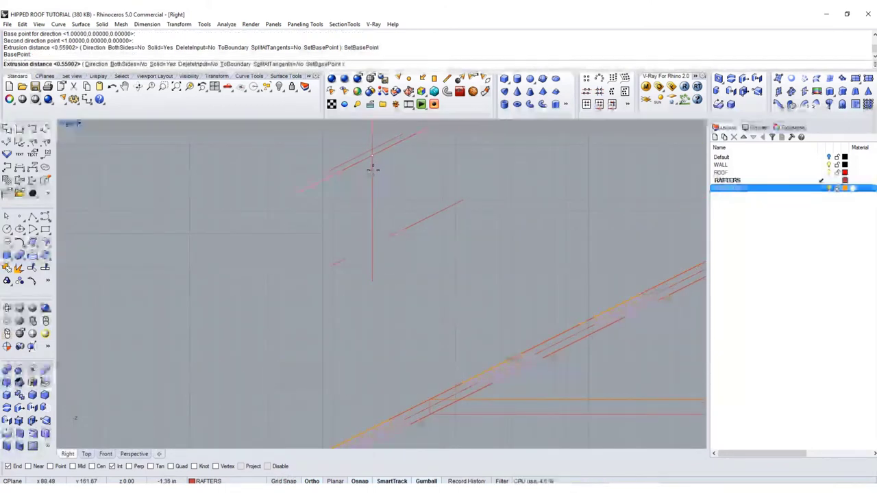
scroll(374, 170, "down", 3)
key("Return")
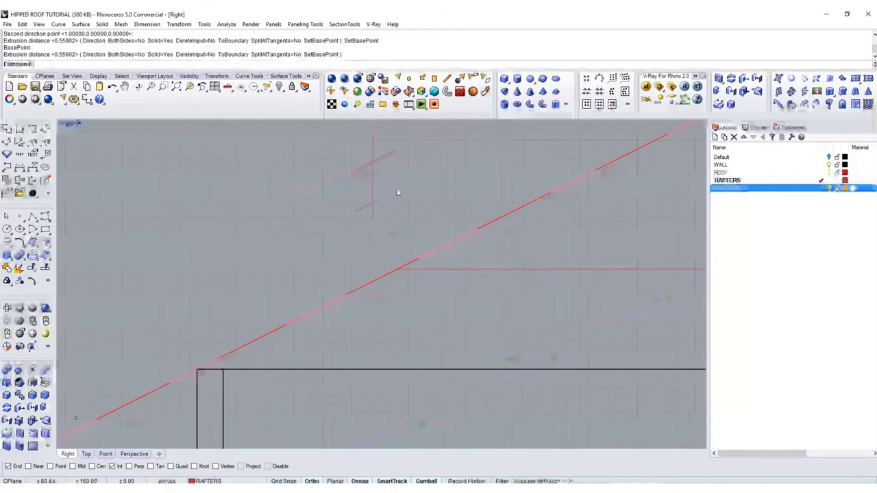
Extrude the roof surface straight up as a solid by the vertical rafter depth, picked between the guide line's intersections with the two rafter lines.
scroll(399, 191, "down", 6)
key("Return")
left_click(491, 177)
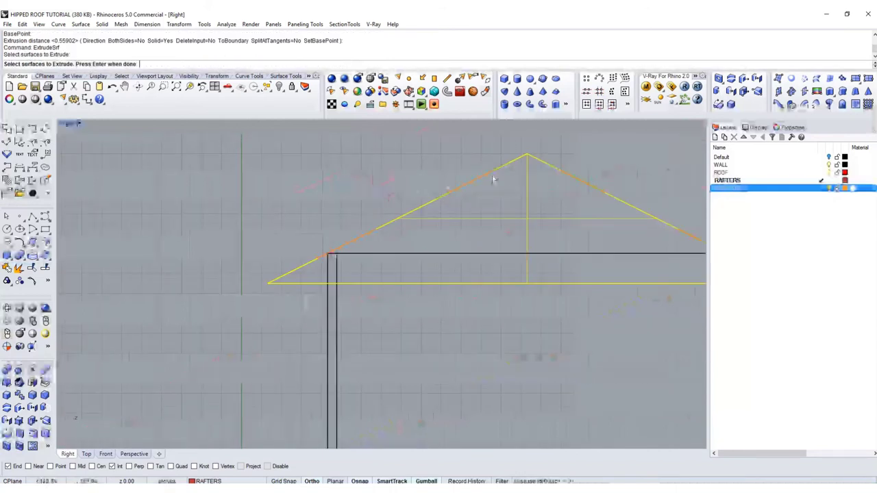
key("Return")
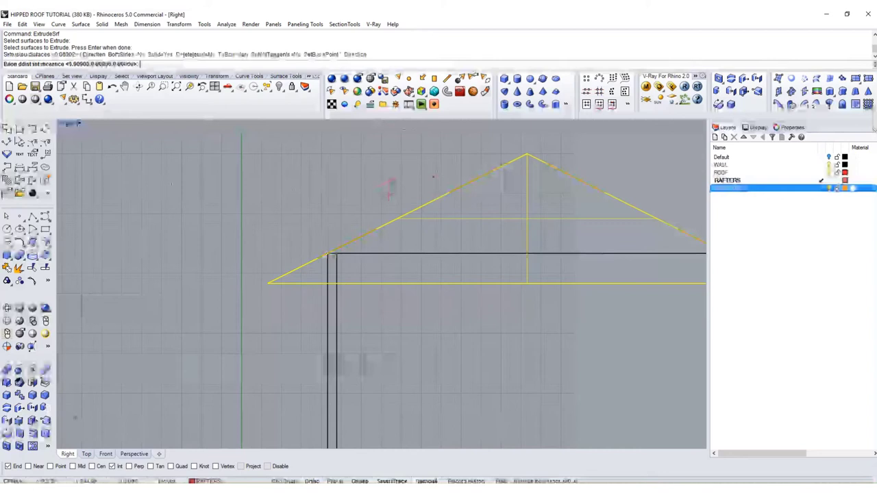
left_click(442, 168)
left_click(444, 141)
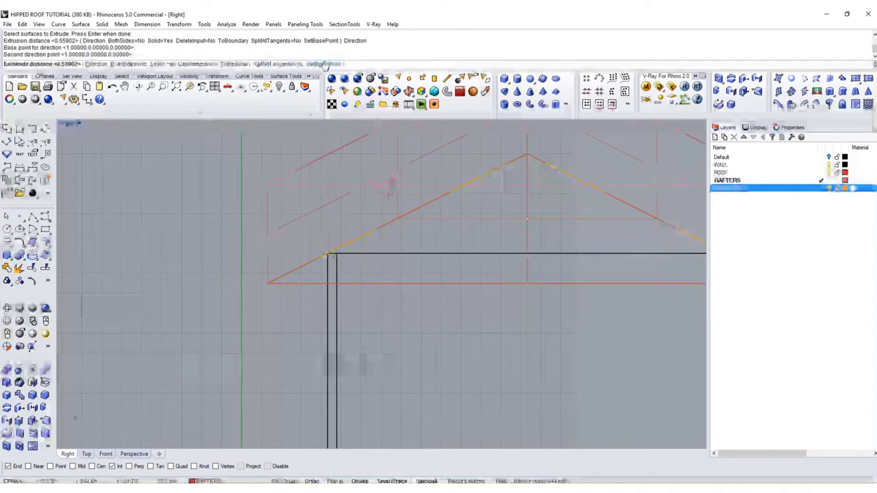
left_click(328, 63)
scroll(387, 186, "up", 5)
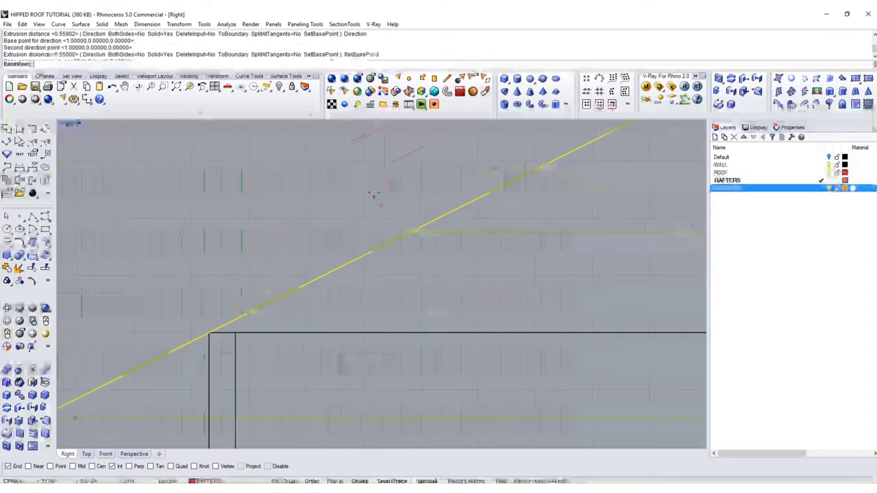
left_click(388, 170)
scroll(386, 166, "down", 5)
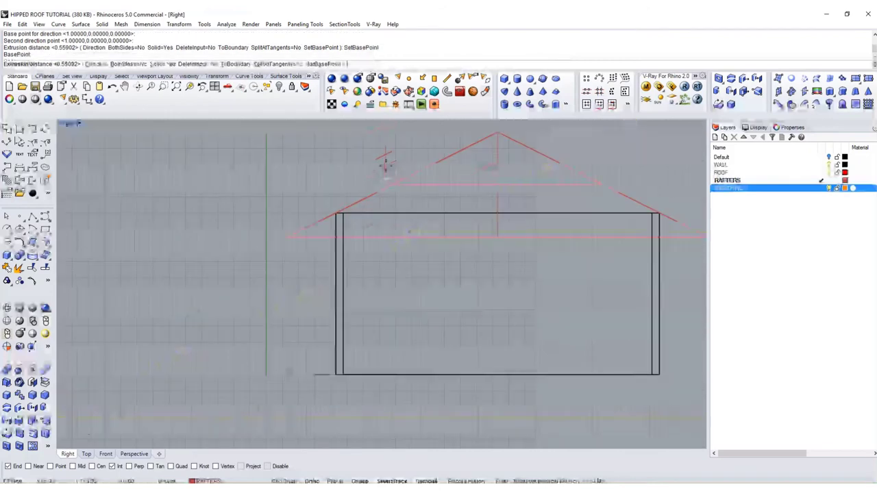
scroll(390, 162, "up", 6)
left_click(387, 142)
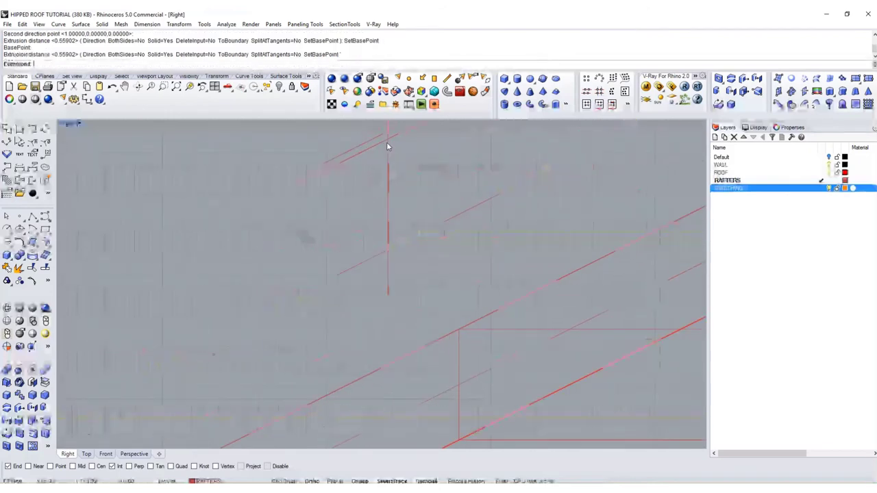
Restore the four-viewport layout and inspect the extruded roof solid in the perspective view.
scroll(380, 191, "down", 4)
scroll(379, 232, "down", 6)
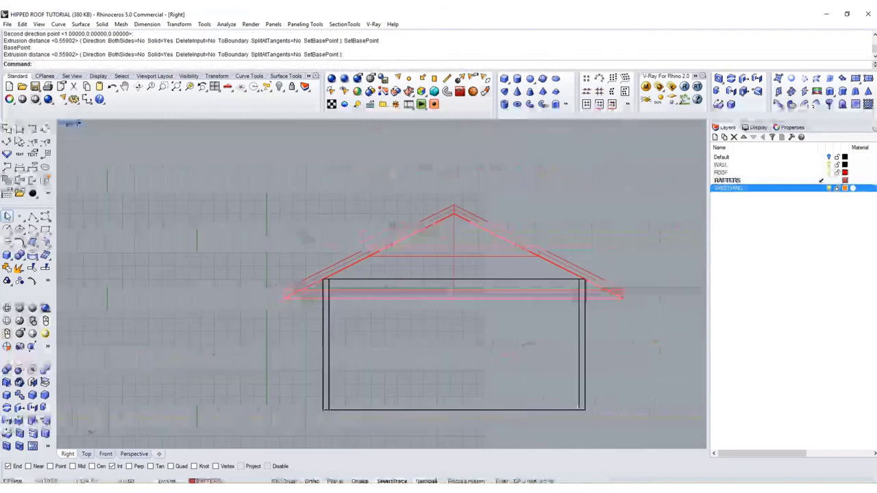
double_click(66, 125)
scroll(576, 209, "up", 5)
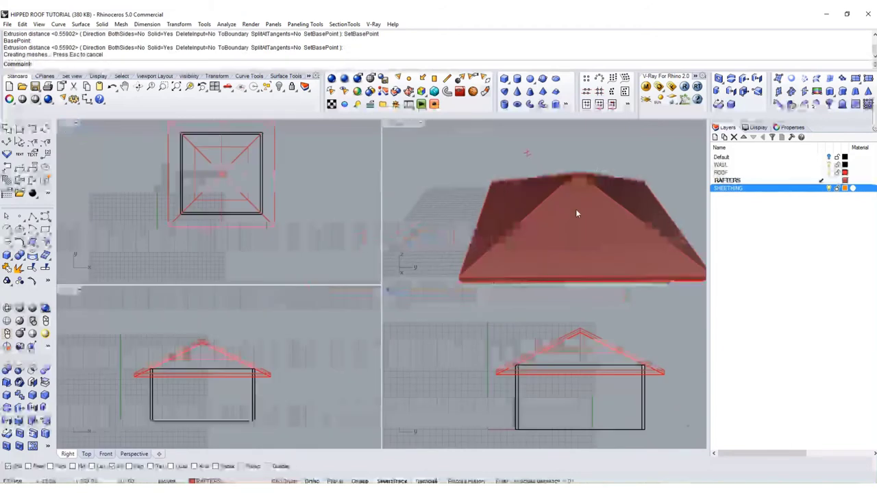
Make SHEETHING the current layer and frame the whole building in the perspective view.
scroll(580, 203, "down", 2)
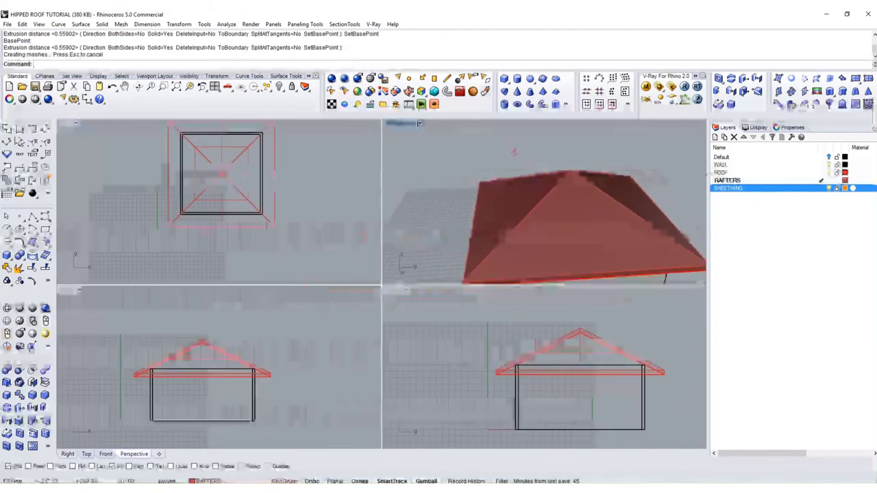
left_click(822, 189)
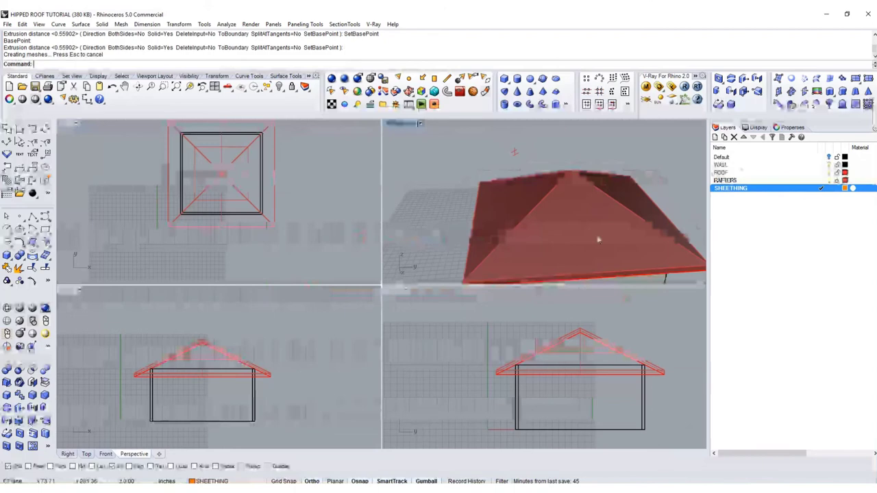
right_click_drag(597, 186, 549, 208)
scroll(550, 205, "down", 2)
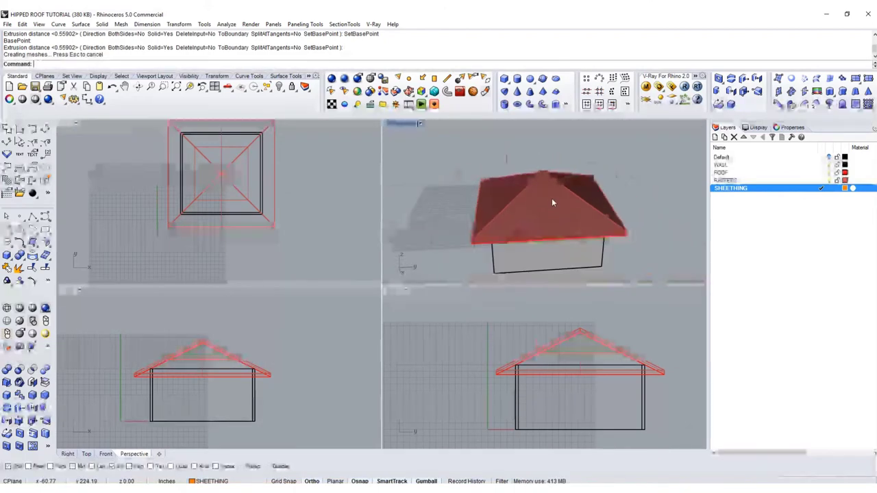
Extrude the four top slopes of the rafter solid vertically as a solid, setting the base point and sheathing distance in the Right view.
type("ExtrudeSrf")
key("Return")
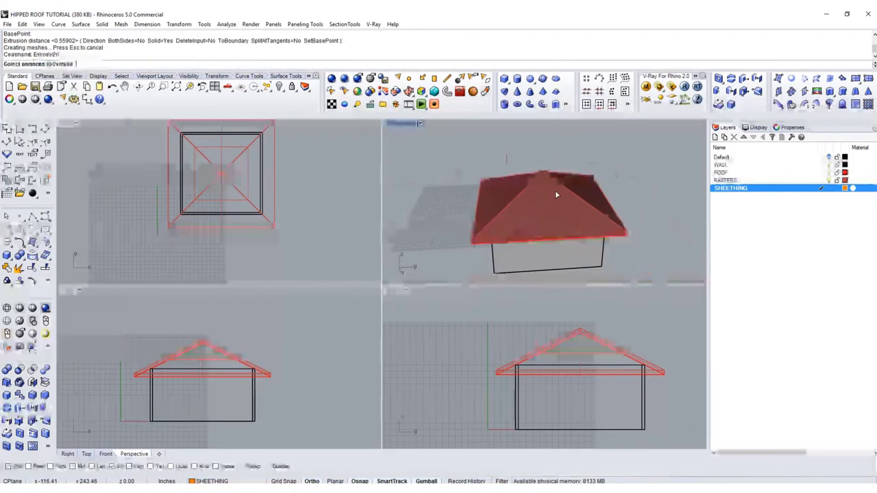
left_click(554, 191)
scroll(508, 197, "up", 3)
left_click(508, 197)
right_click_drag(620, 181, 583, 214)
left_click(623, 179)
left_click(599, 140)
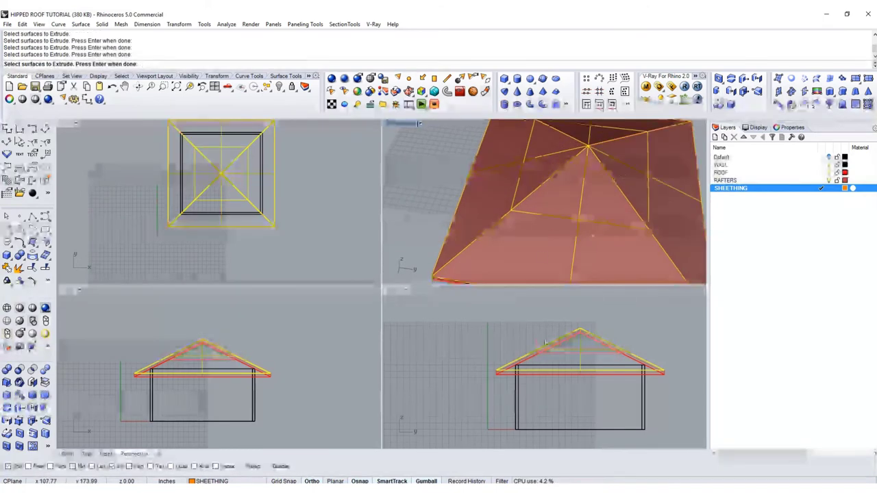
key("Return")
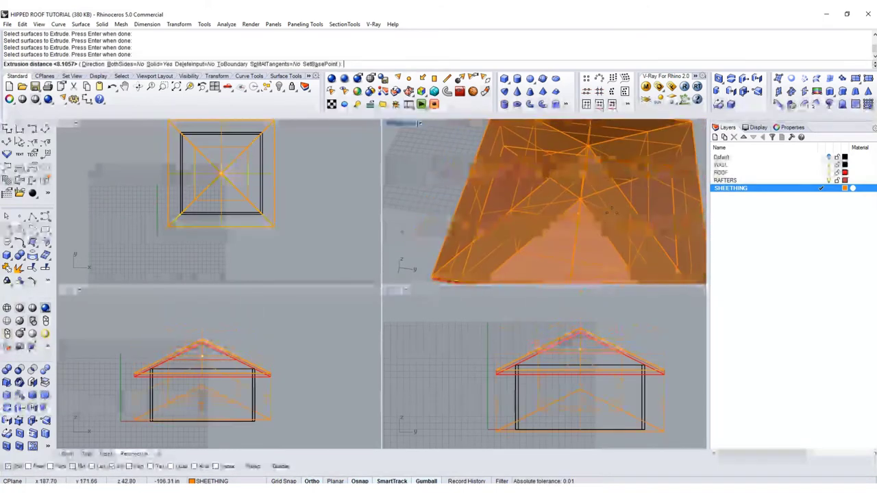
double_click(394, 290)
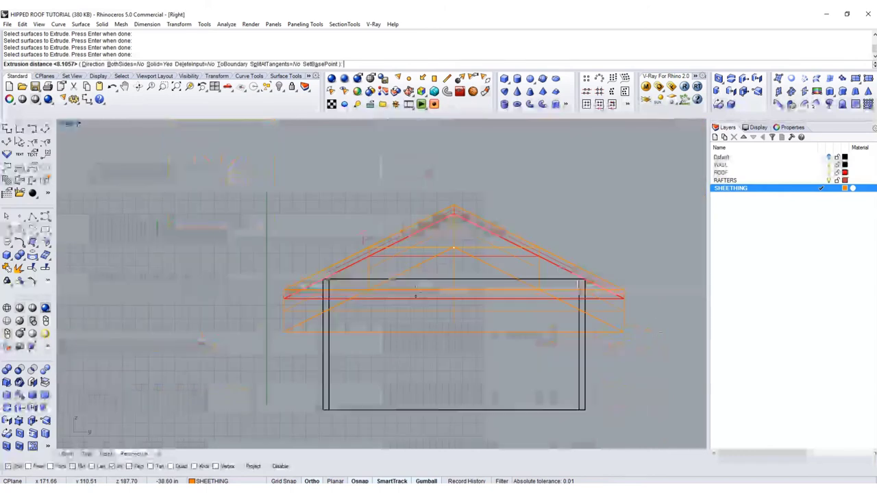
scroll(342, 219, "up", 6)
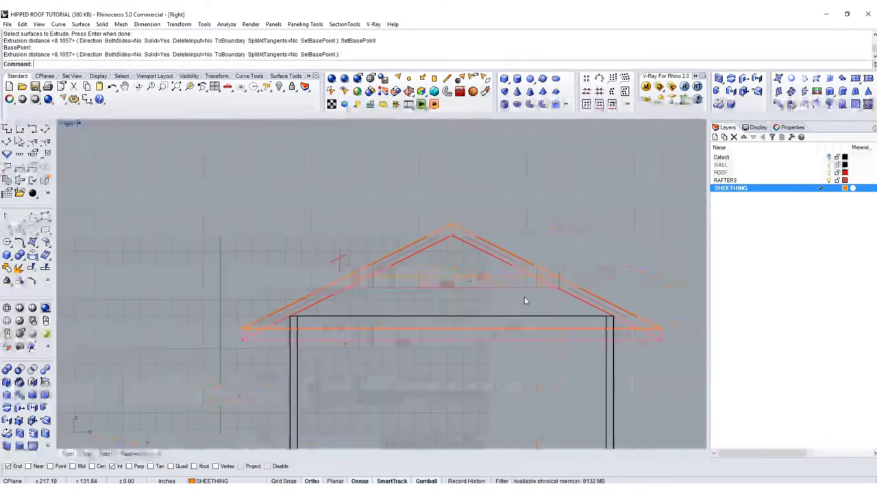
Move the four slope-profile construction curves above the roof's lower slope and delete them.
scroll(603, 310, "up", 4)
scroll(628, 363, "down", 4)
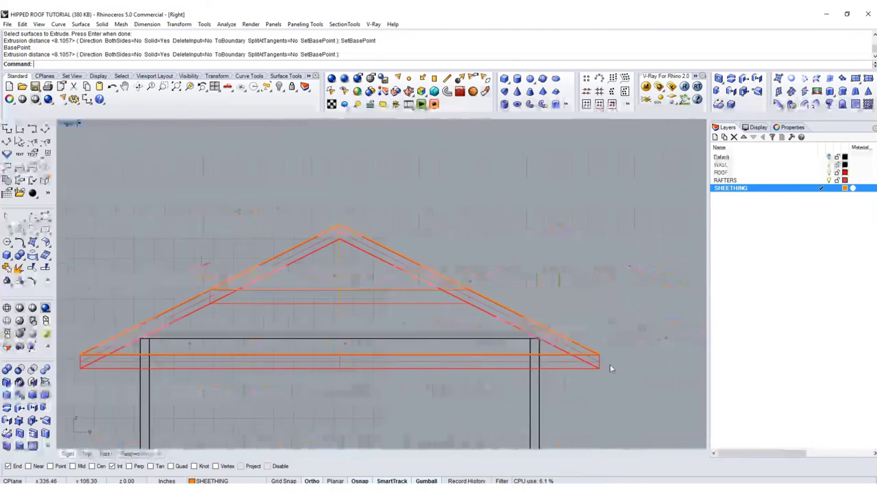
scroll(610, 368, "up", 4)
scroll(588, 323, "down", 3)
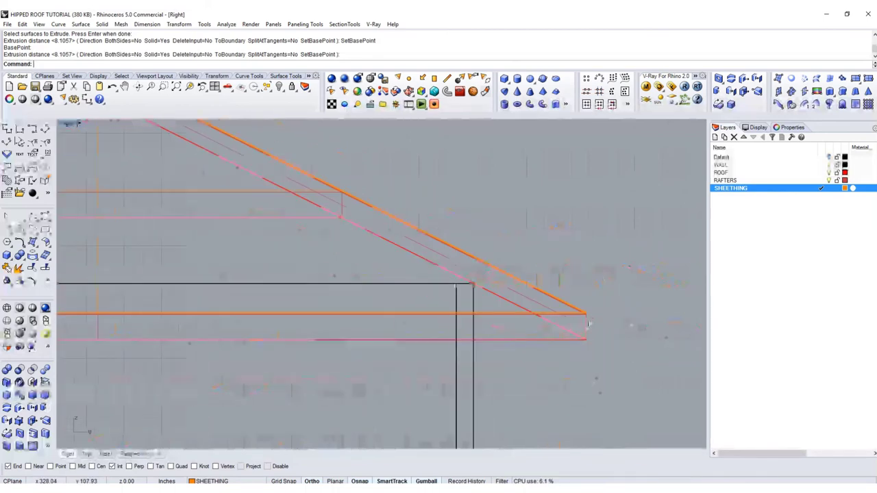
scroll(588, 323, "down", 3)
scroll(411, 261, "up", 5)
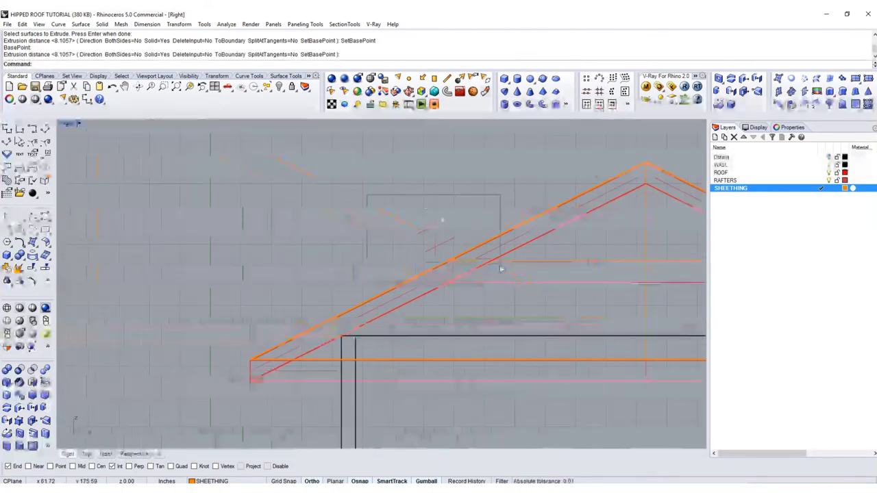
left_click_drag(500, 268, 501, 269)
type("m")
key("Return")
scroll(430, 196, "up", 7)
left_click(446, 235)
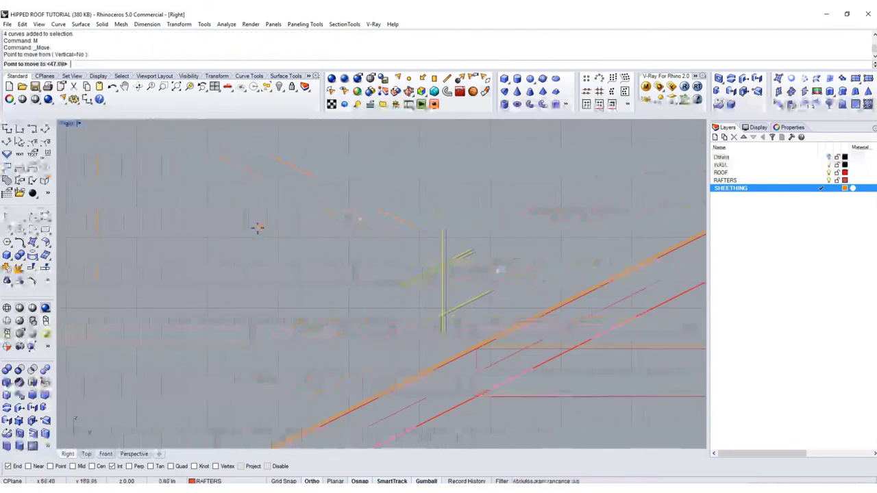
left_click(446, 285)
key("Delete")
scroll(438, 267, "down", 4)
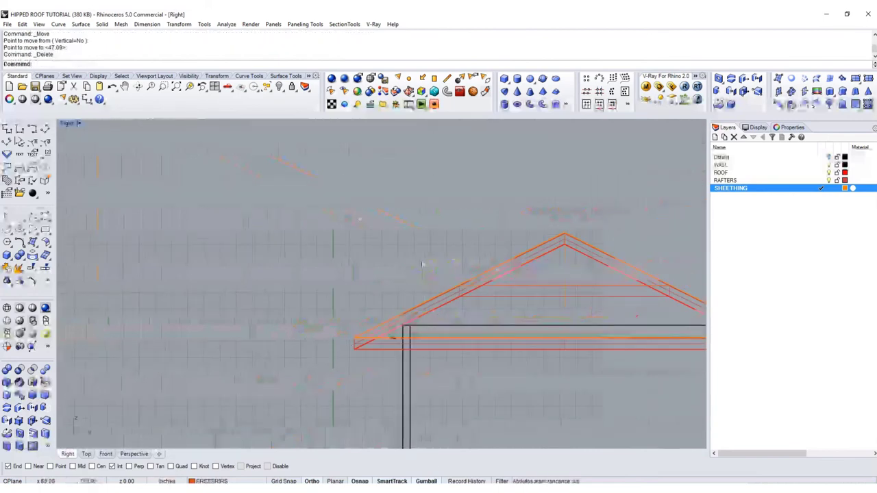
Draw a vertical guide polyline from the inner top corner of the wall up past the roof slope in the Right view.
scroll(411, 288, "up", 1)
scroll(403, 303, "up", 1)
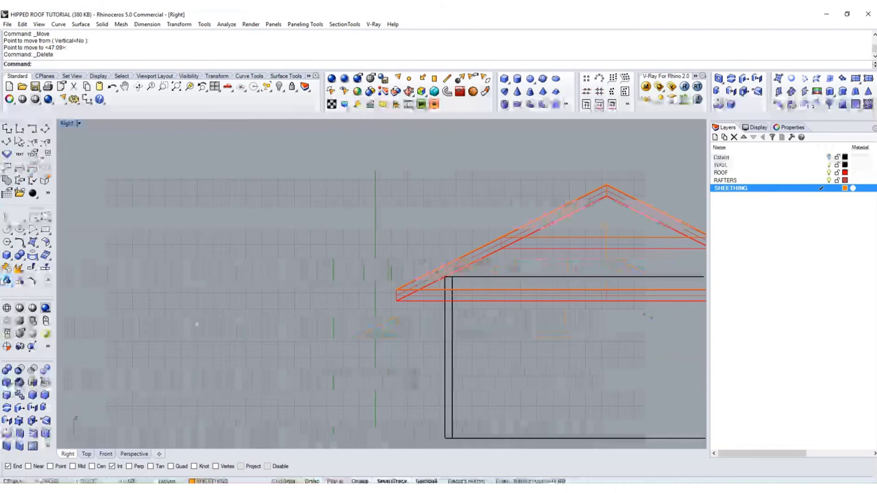
left_click(33, 218)
scroll(558, 212, "up", 8)
scroll(476, 197, "down", 8)
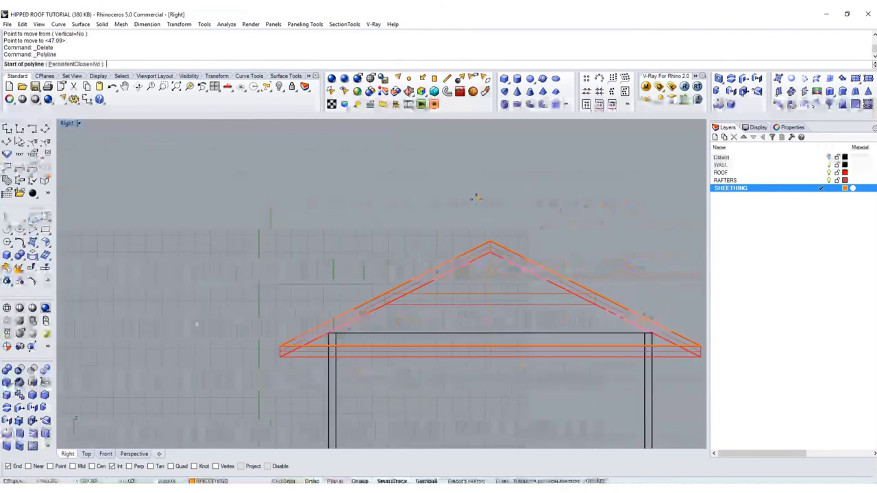
scroll(332, 339, "up", 6)
scroll(331, 339, "up", 1)
left_click(329, 328)
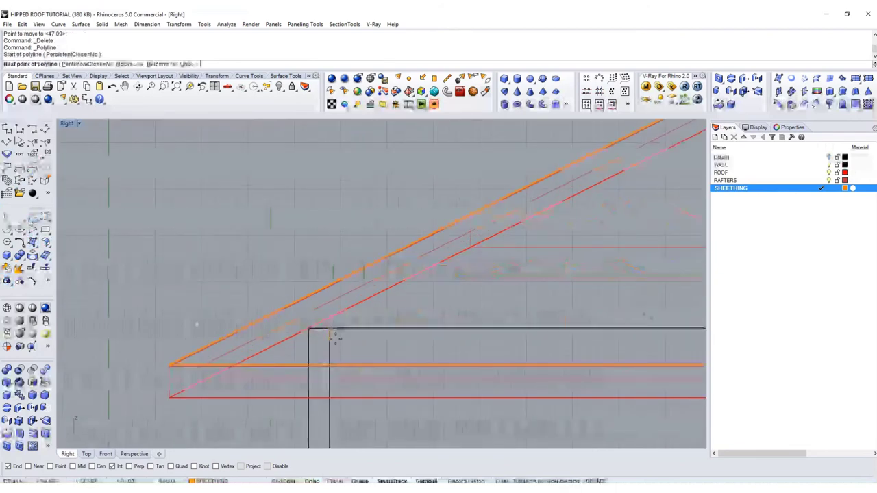
left_click(352, 205)
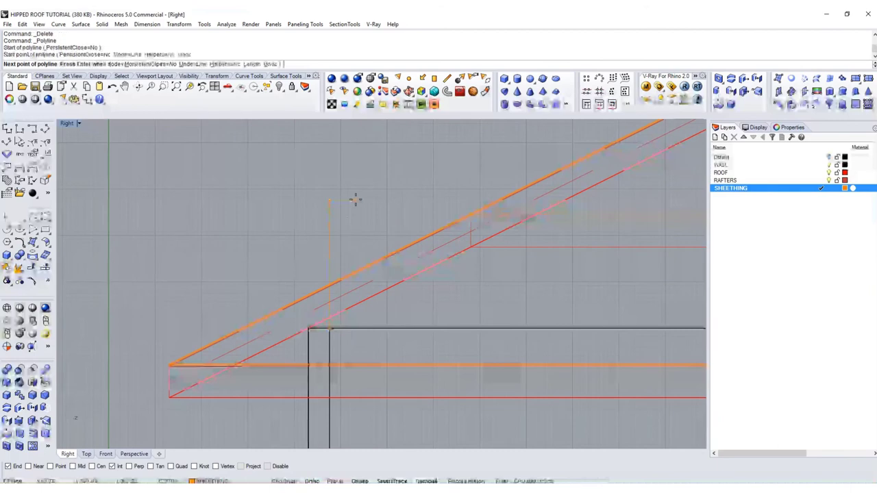
key("Return")
Move the roof solids, without the guide line, straight down from the guide's intersection with the rafter underside to the wall's inner top corner.
scroll(336, 315, "up", 4)
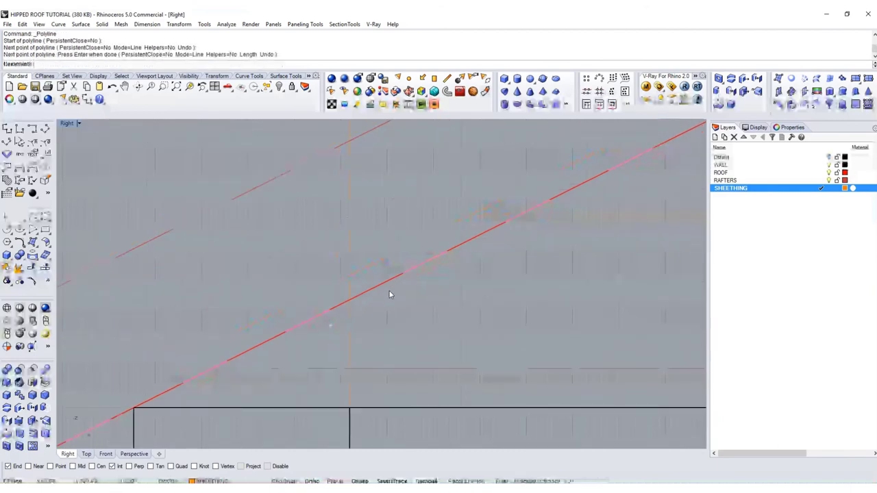
scroll(389, 295, "down", 6)
scroll(463, 224, "up", 2)
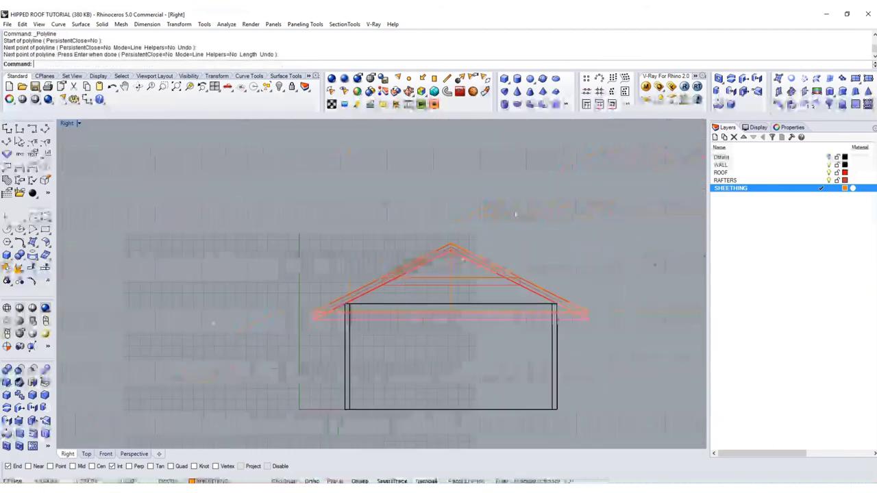
scroll(356, 296, "up", 8)
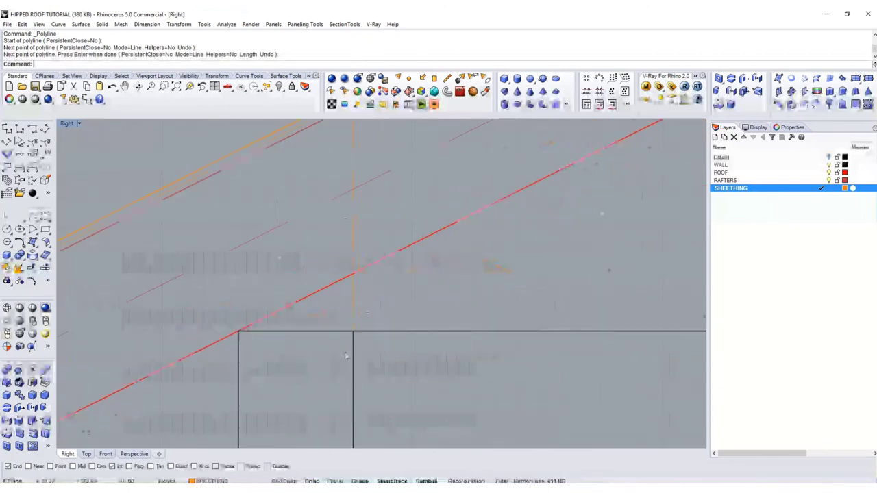
scroll(355, 323, "down", 6)
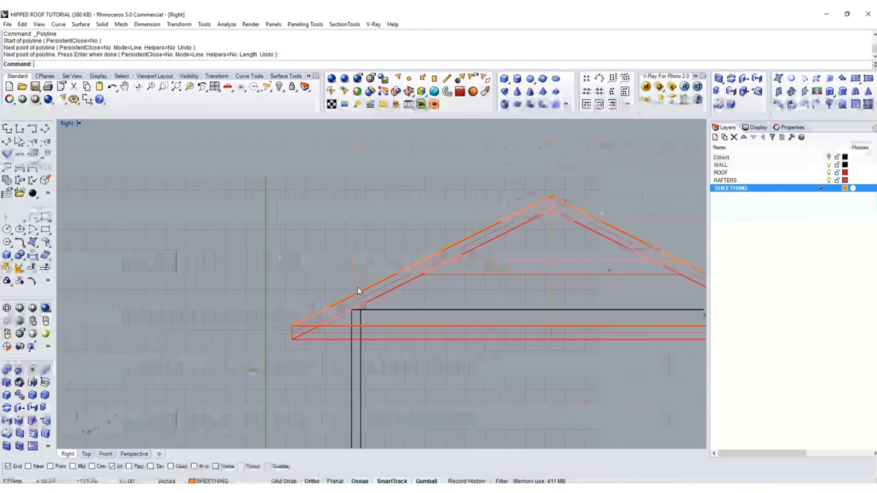
left_click_drag(586, 293, 597, 320)
scroll(370, 312, "up", 9)
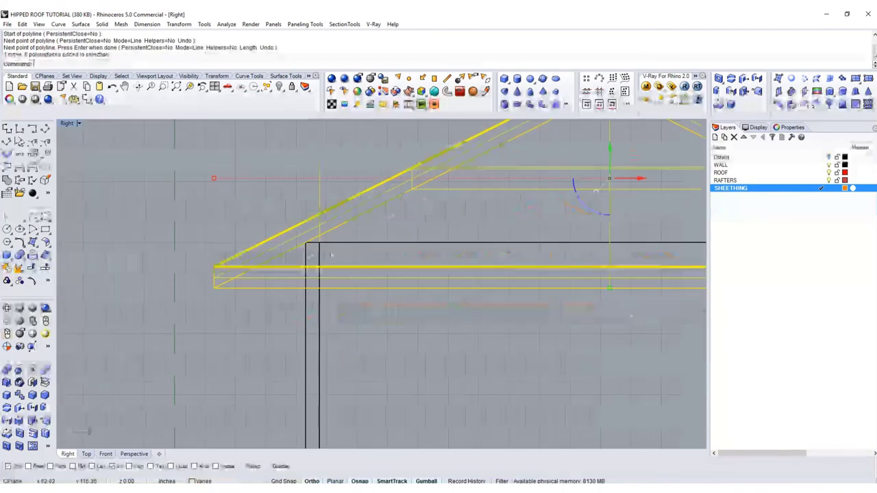
left_click(317, 207, "ctrl")
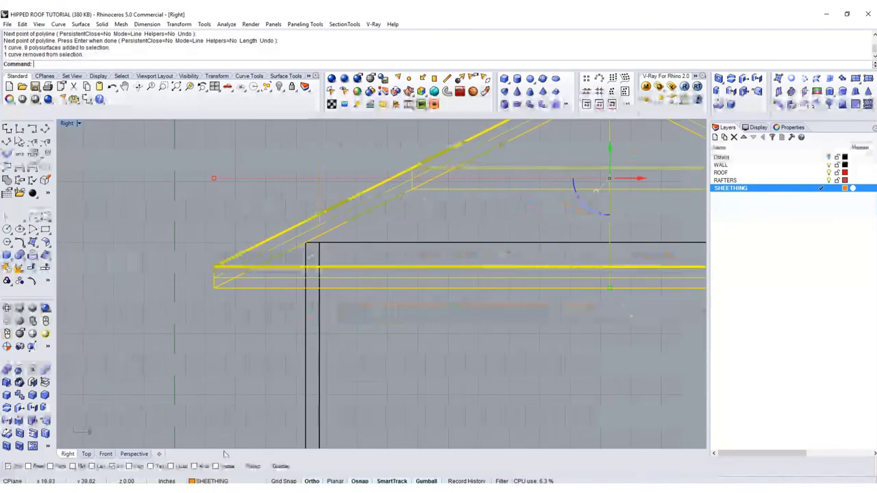
scroll(309, 216, "down", 2)
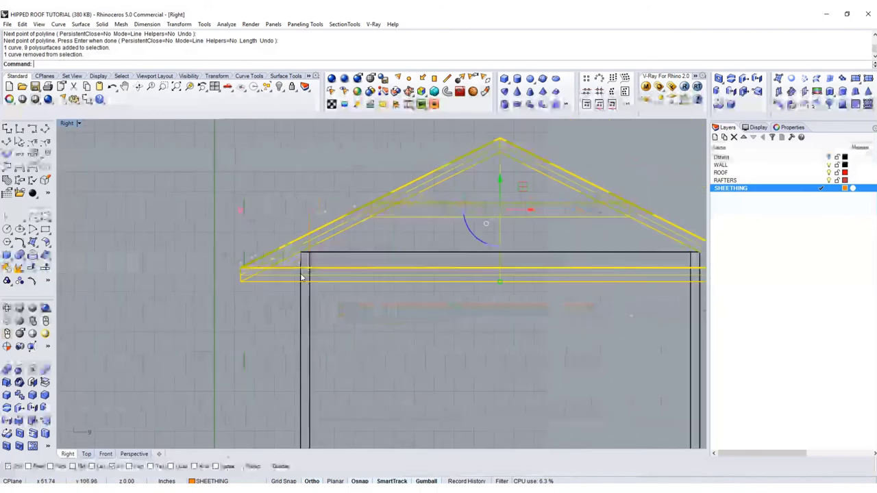
scroll(283, 231, "up", 2)
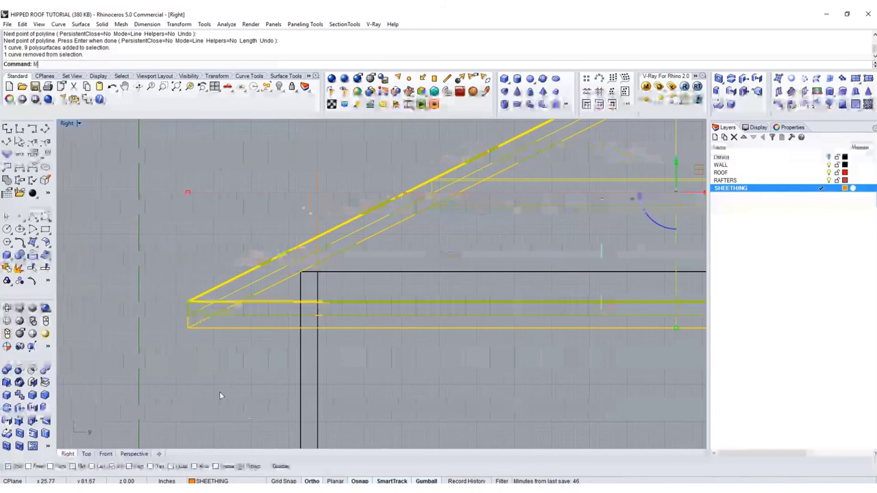
type("move")
key("Return")
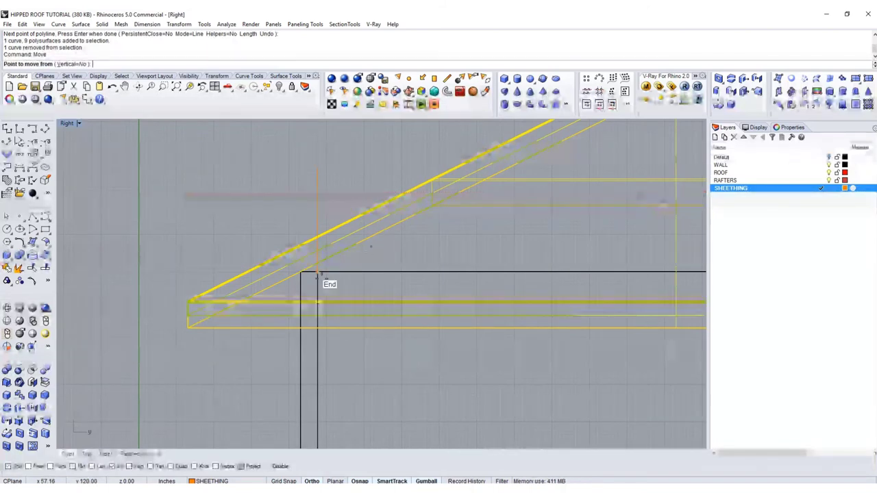
scroll(319, 284, "up", 4)
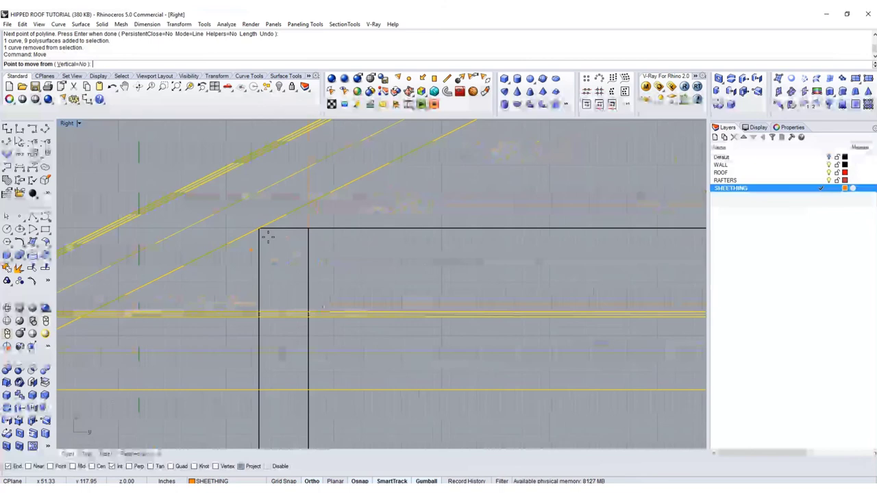
scroll(314, 207, "up", 3)
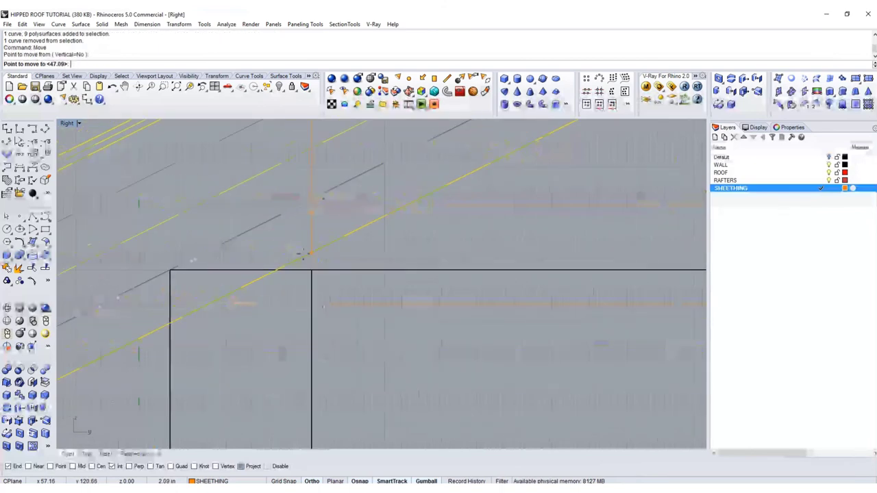
left_click(310, 269)
left_click(311, 271)
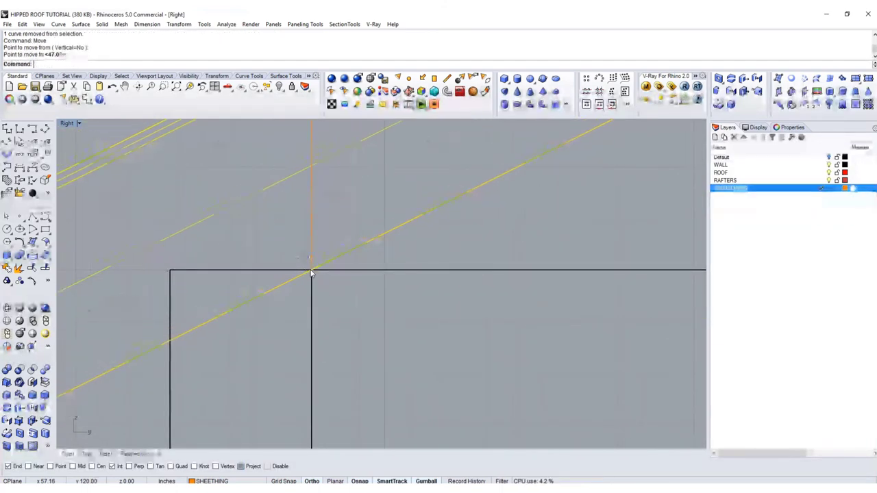
Delete the vertical guide line at the wall's inner top corner.
scroll(311, 270, "down", 5)
left_click(312, 254)
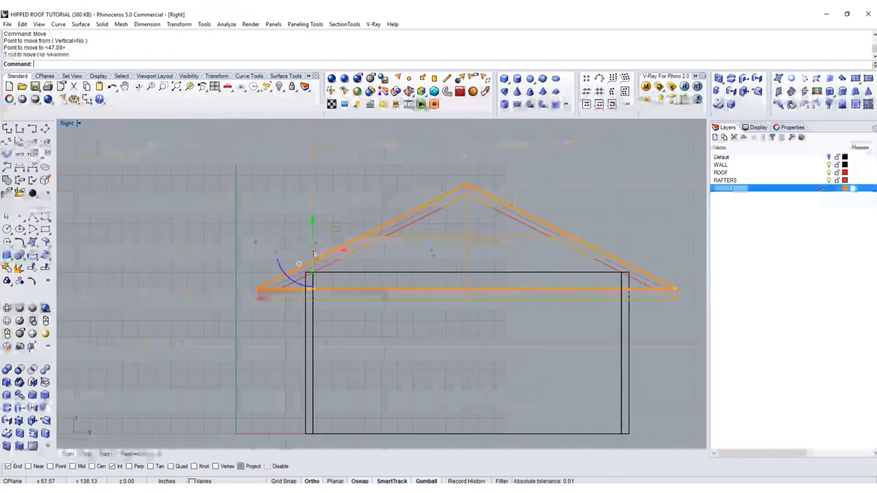
key("Delete")
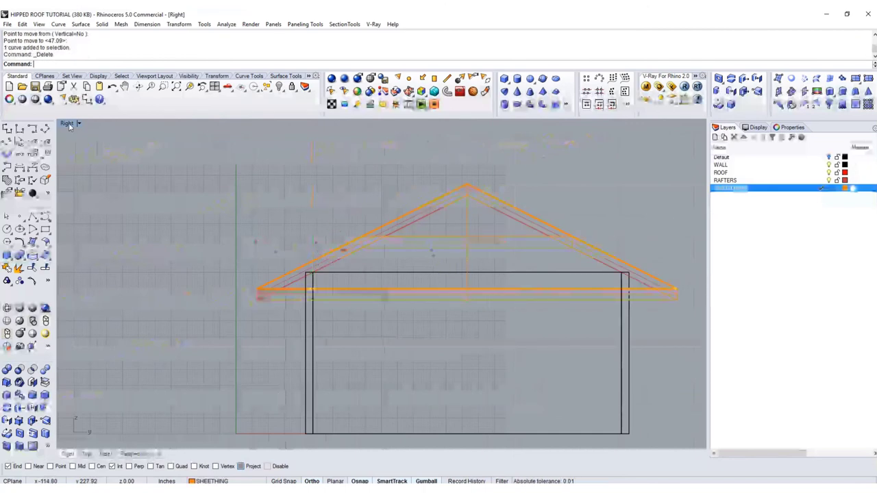
Select the ROOF-layer polysurface overlapping the rafters beneath the eave in the Perspective view and delete it.
double_click(69, 125)
double_click(396, 124)
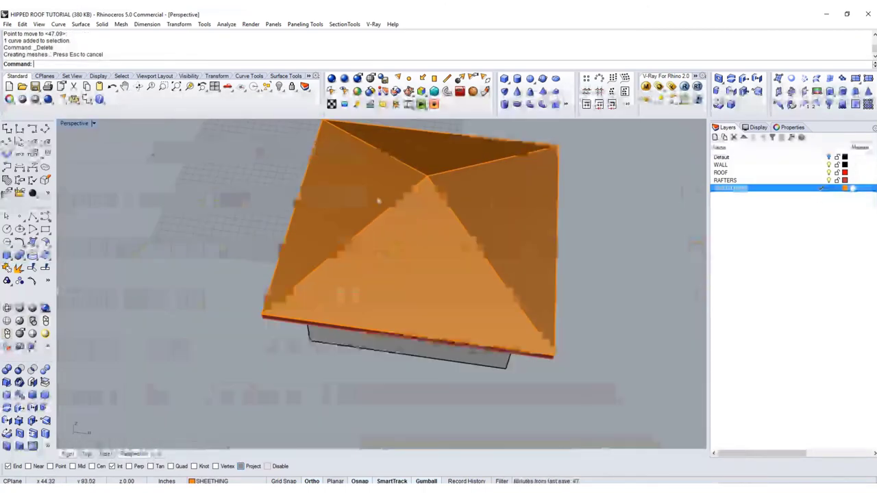
right_click_drag(379, 200, 442, 193)
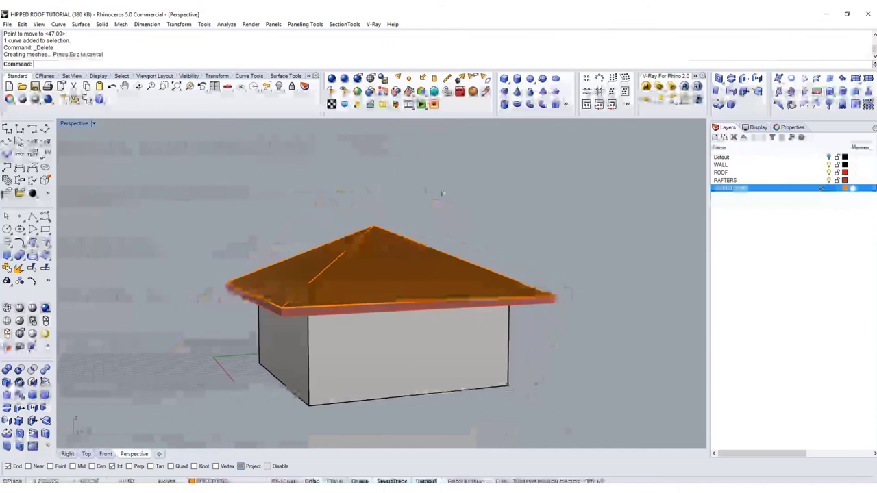
scroll(514, 308, "up", 7)
right_click_drag(543, 321, 711, 250)
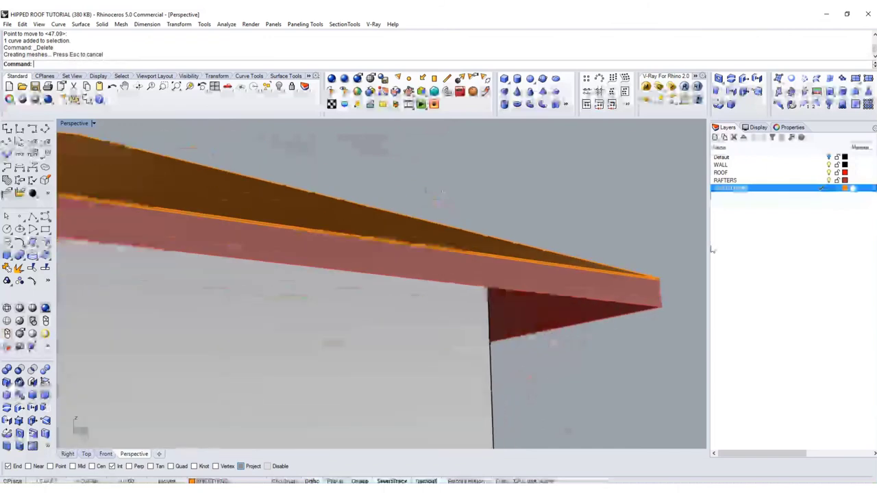
left_click(544, 321)
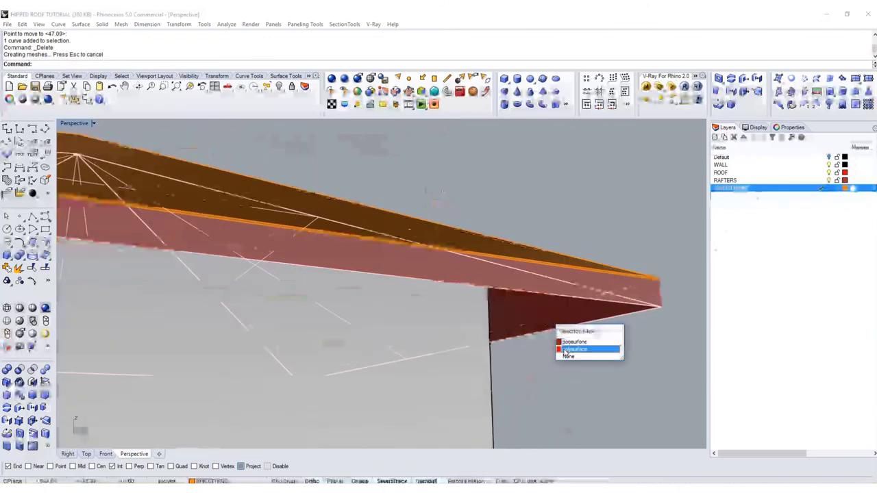
left_click(567, 348)
scroll(554, 325, "down", 5)
key("Delete")
Make the Default layer current and draw a straight section line on the ground running through the building.
scroll(550, 324, "down", 5)
right_click_drag(549, 324, 576, 334)
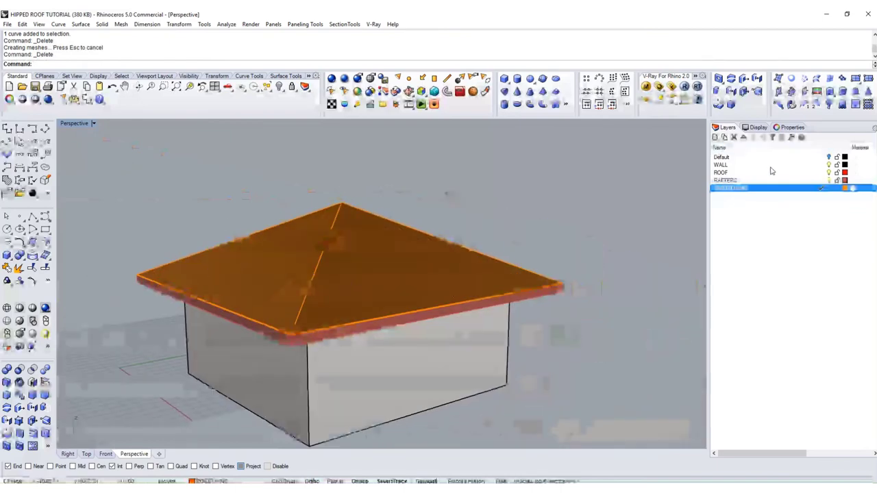
left_click(825, 158)
scroll(372, 313, "down", 4)
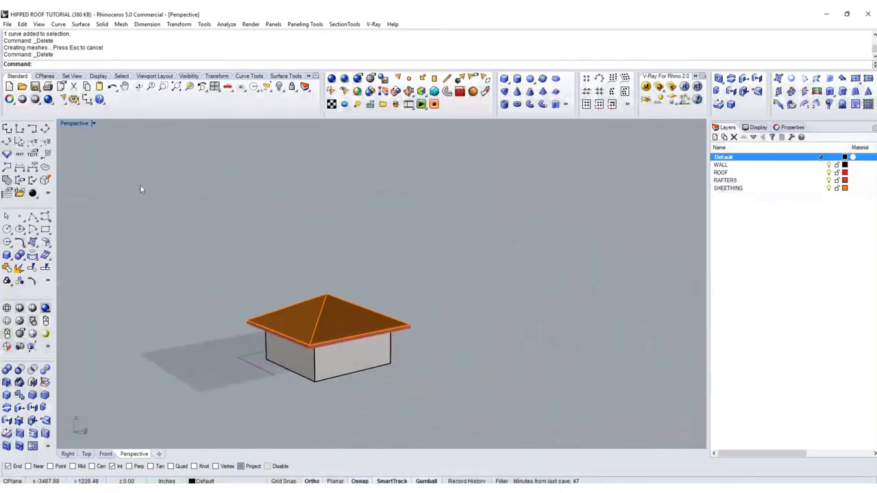
left_click(33, 229)
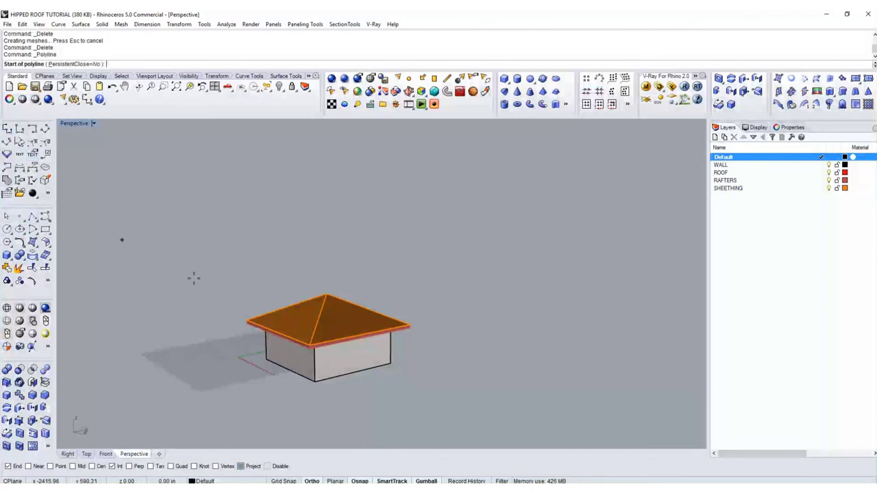
left_click(258, 387)
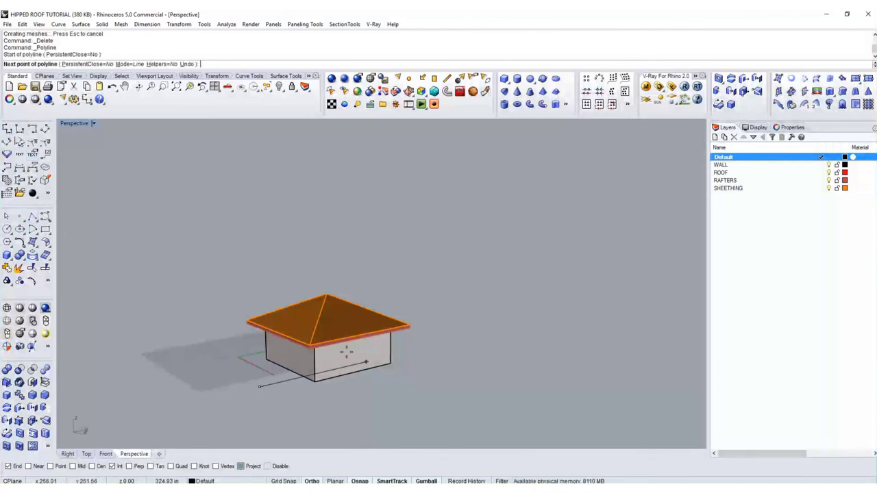
left_click(417, 339)
right_click(421, 344)
Shift the section line sideways across the building and project it onto the roof and wall solids.
left_click(426, 349)
right_click_drag(427, 351, 330, 393)
scroll(401, 327, "up", 3)
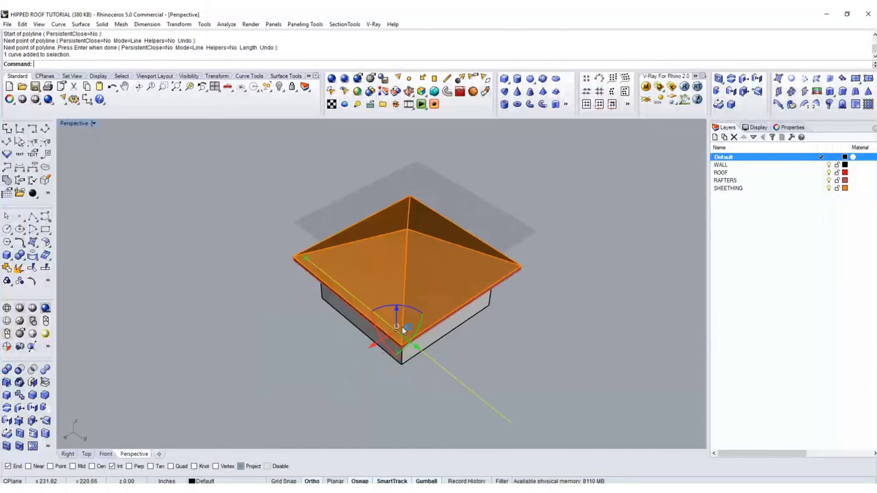
right_click_drag(369, 354, 480, 294)
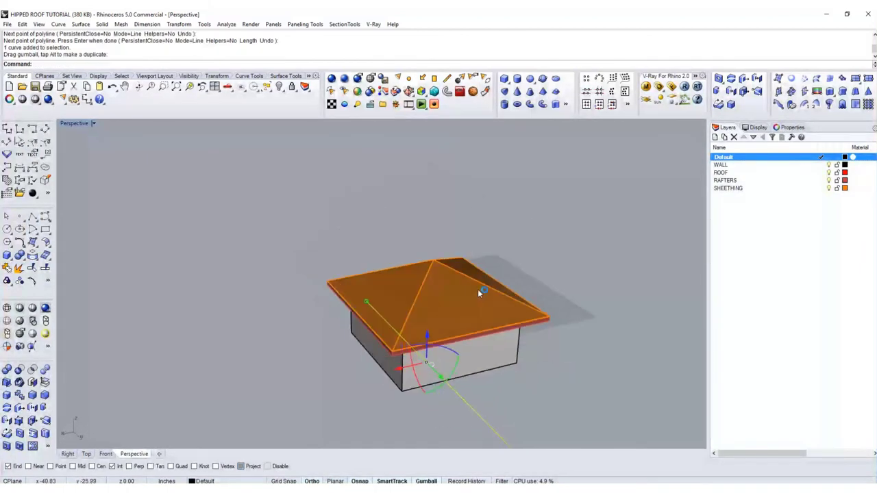
type("t")
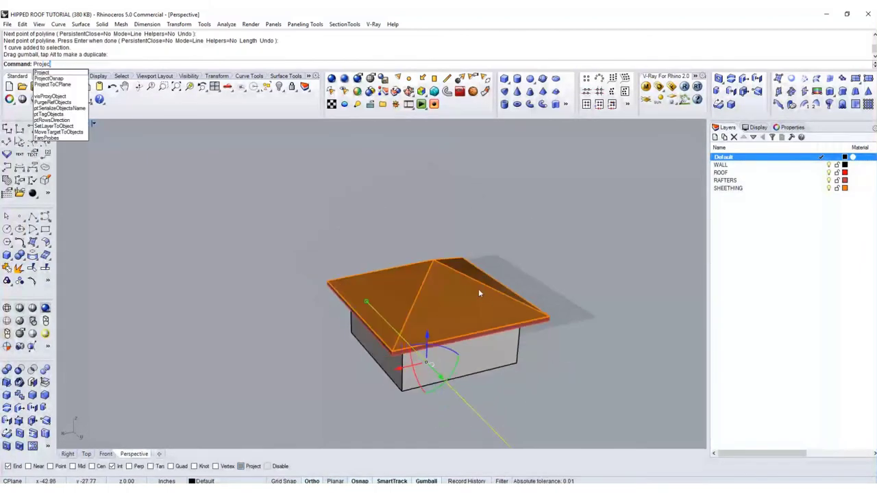
key("Return")
left_click_drag(231, 239, 565, 410)
key("Return")
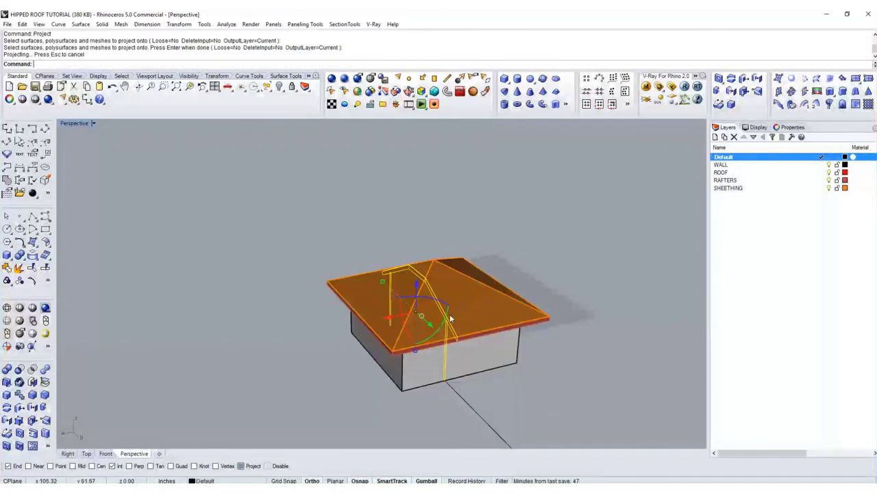
Move the projected section curves well clear of the building, keeping the original section line in place.
left_click_drag(432, 327, 278, 190)
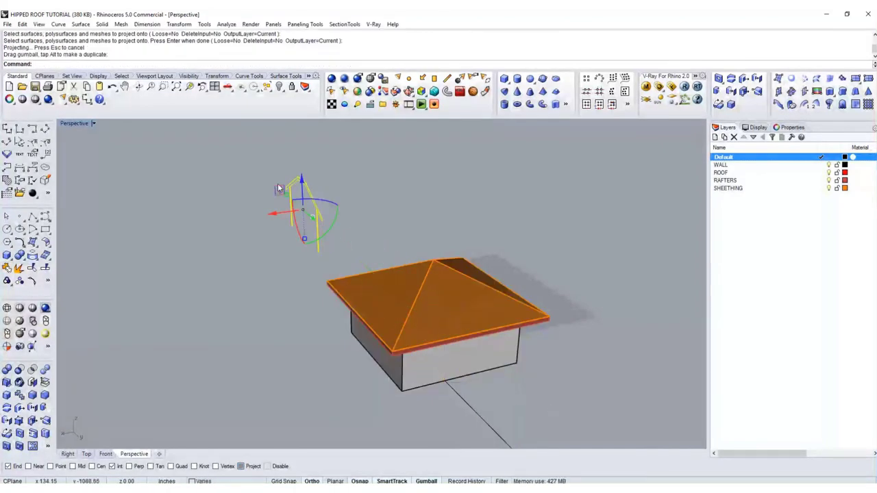
type("ZS")
key("Return")
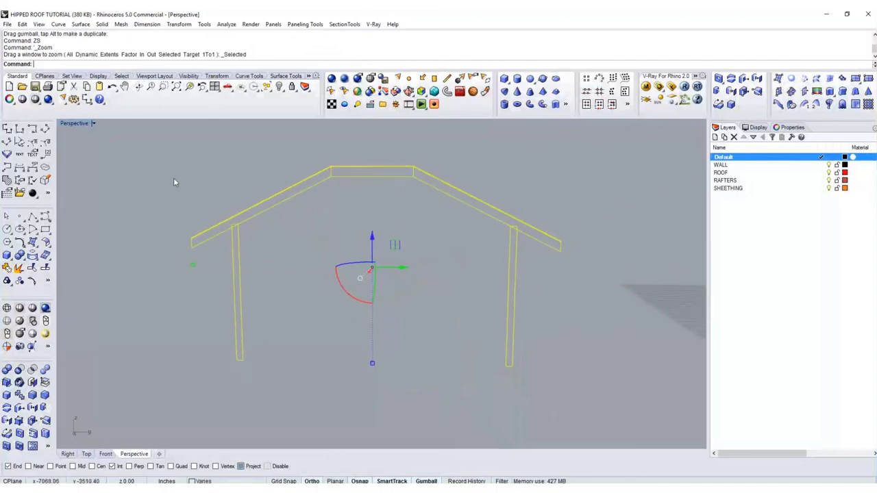
Examine the section profile in the Right view, checking the rafter seat on the wall, the roof thickness and the top of the roof.
key("ctrl+m")
type("Z")
key("Return")
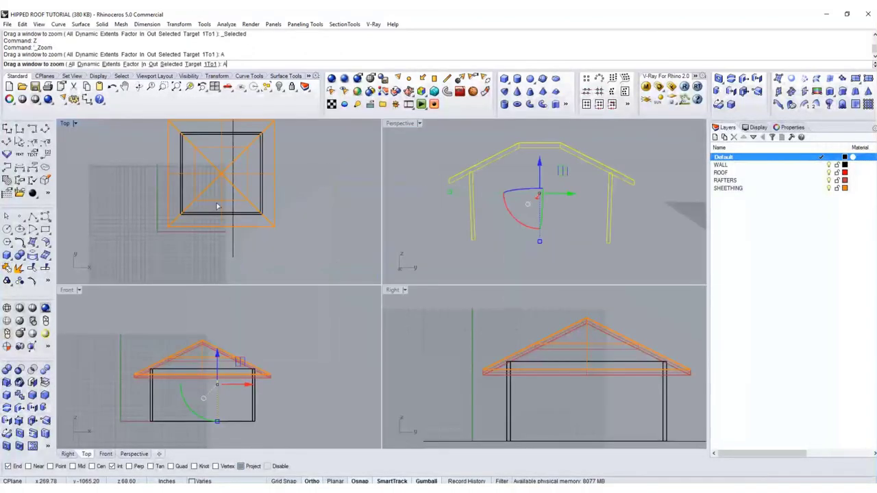
type("A")
key("Return")
type("E")
key("Return")
left_click(388, 298)
double_click(389, 291)
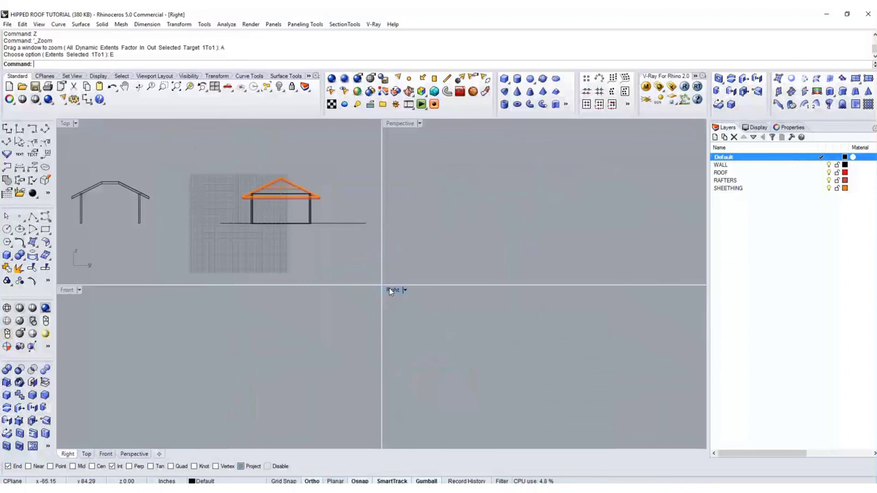
right_click_drag(180, 303, 290, 262)
scroll(237, 236, "up", 4)
scroll(172, 215, "up", 3)
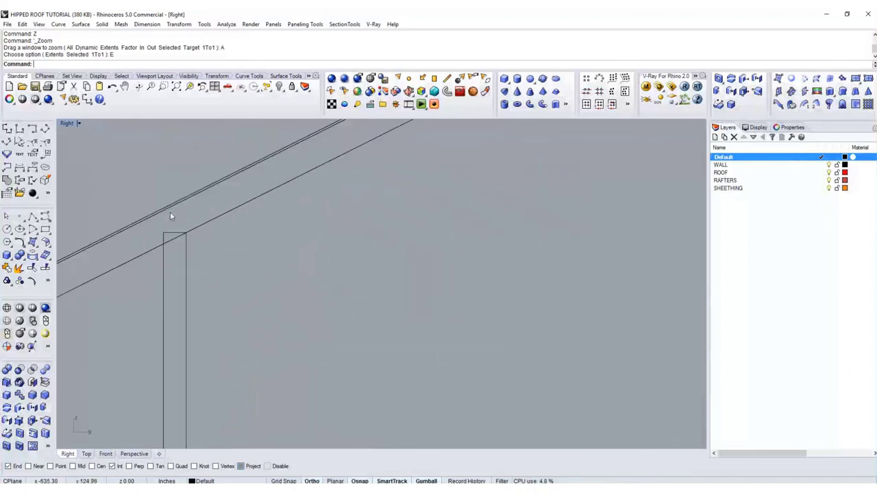
scroll(236, 208, "down", 3)
scroll(340, 157, "down", 1)
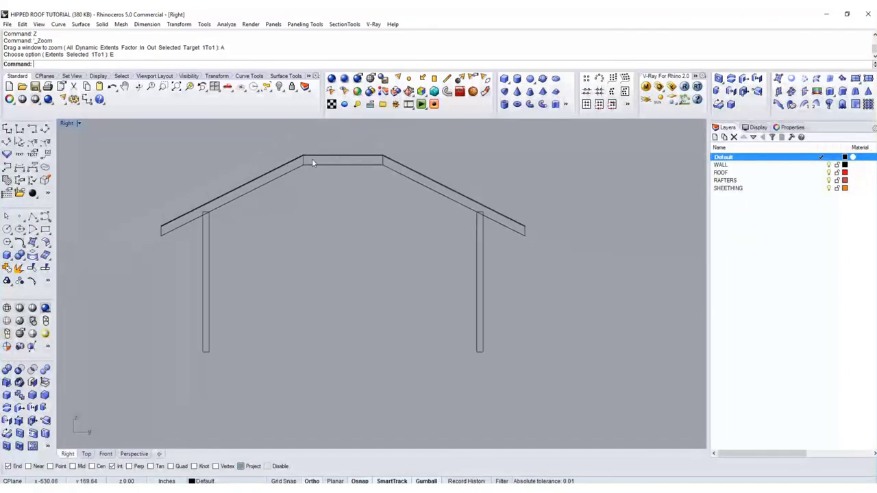
scroll(236, 200, "down", 8)
right_click_drag(237, 200, 265, 256)
scroll(474, 229, "down", 4)
right_click_drag(484, 227, 463, 216)
scroll(478, 214, "up", 2)
type("Z")
key("Return")
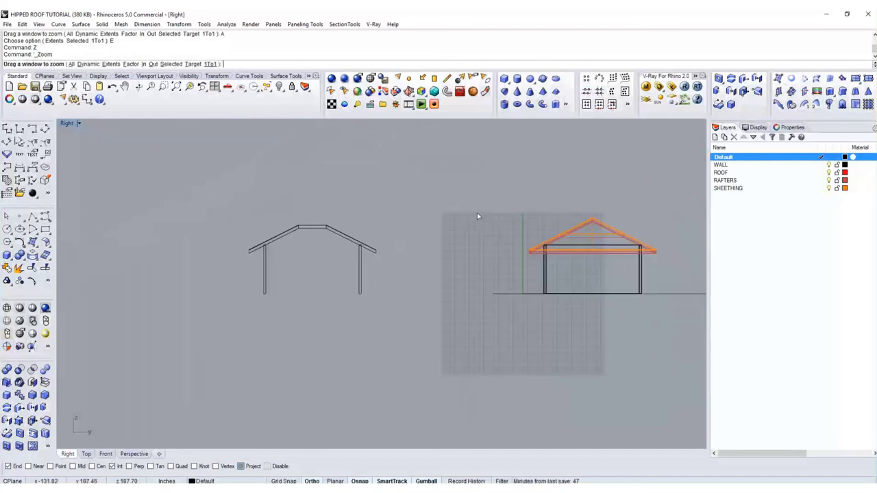